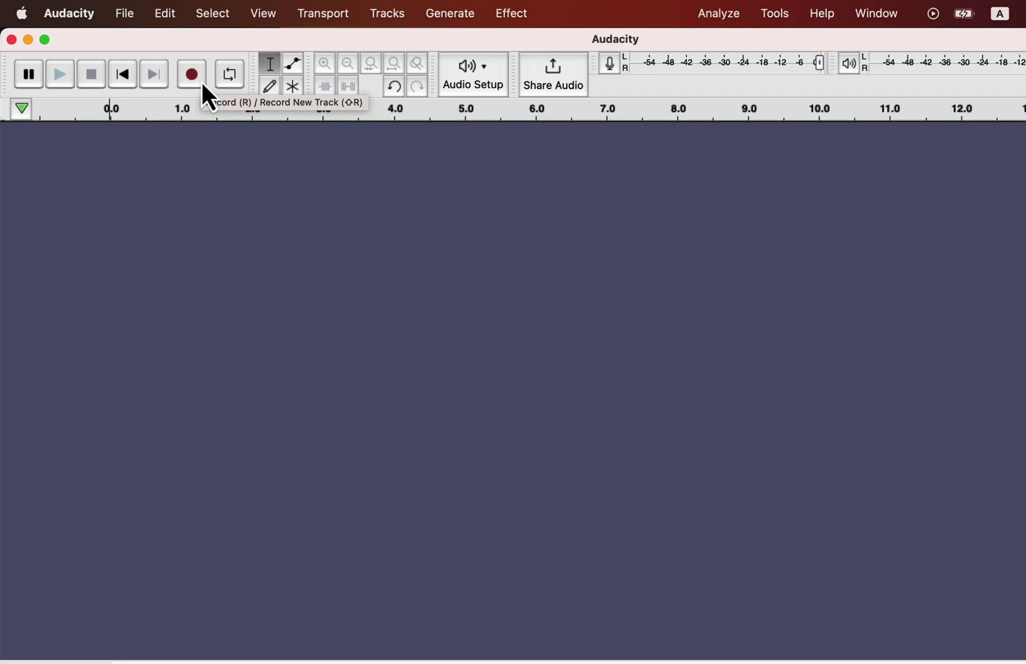
# Show the recording device list, where MacBook Pro Microphone is currently checked
pyautogui.click(483, 84)
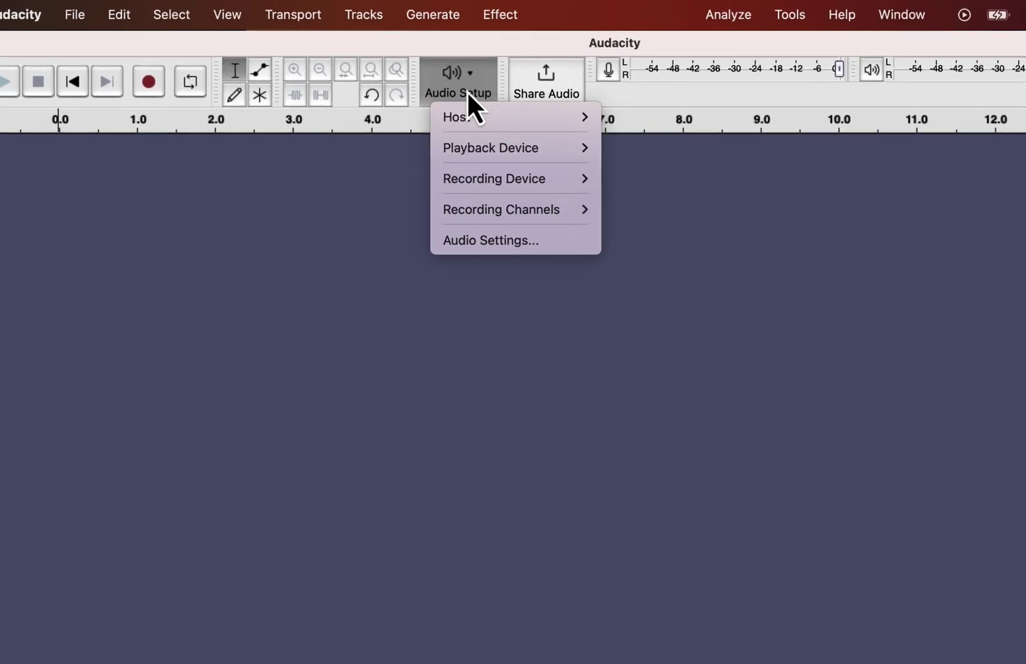
pyautogui.moveTo(473, 179)
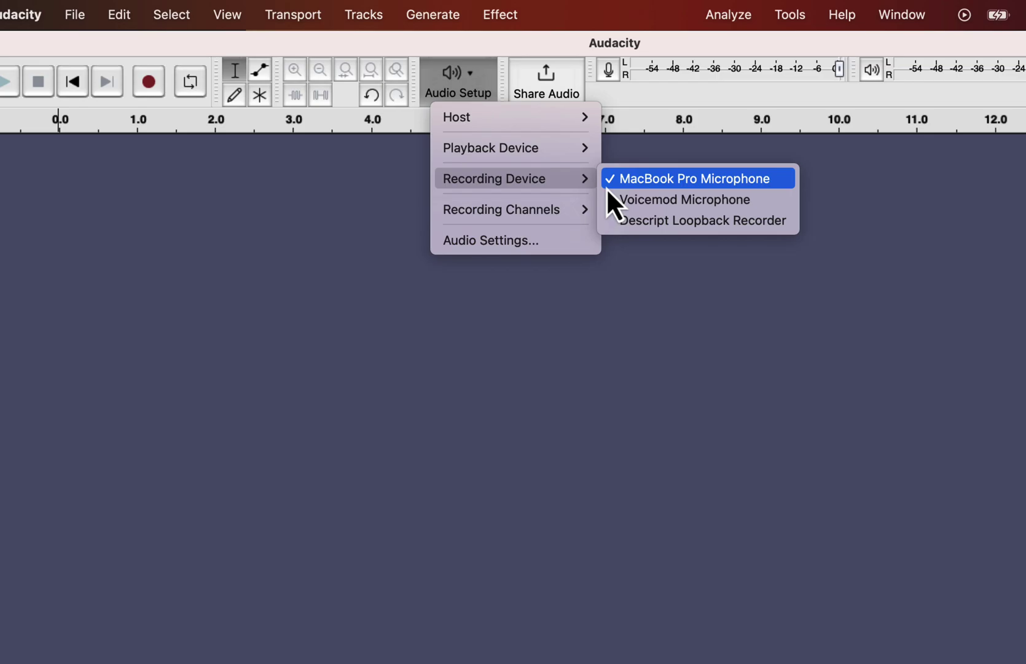
# Rescan audio devices and confirm Scarlett 2i2 USB now appears under Recording Device
pyautogui.click(293, 20)
pyautogui.click(294, 21)
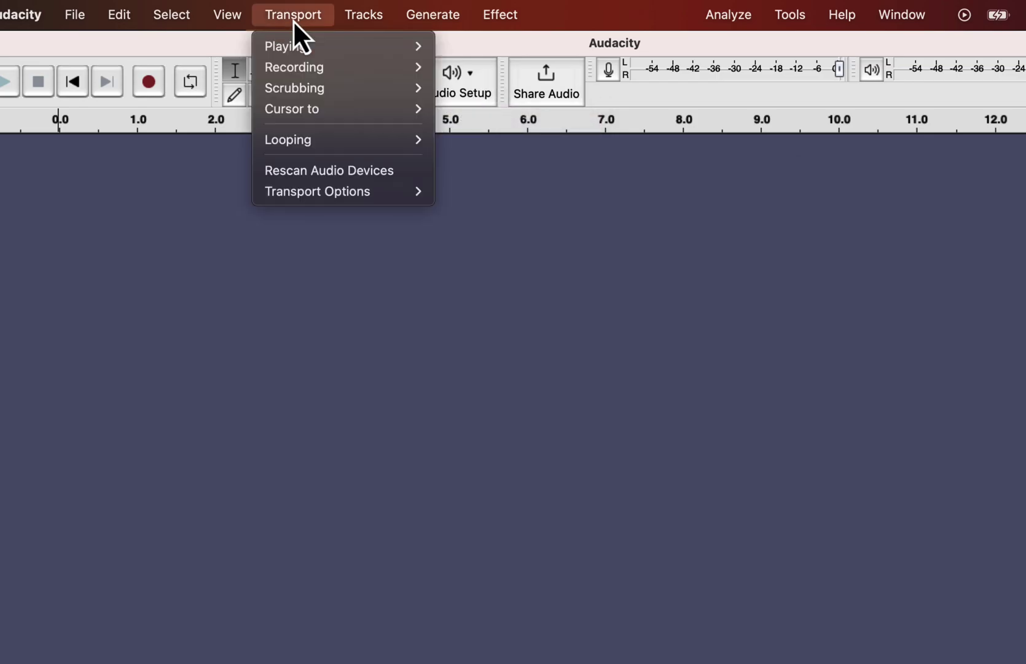
pyautogui.click(277, 174)
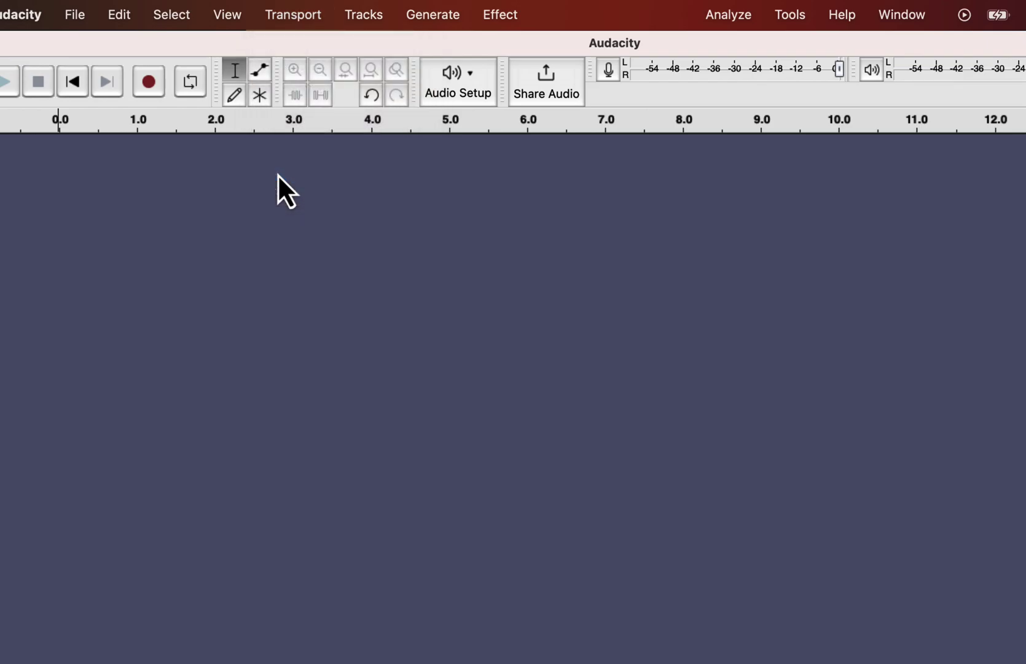
pyautogui.click(463, 72)
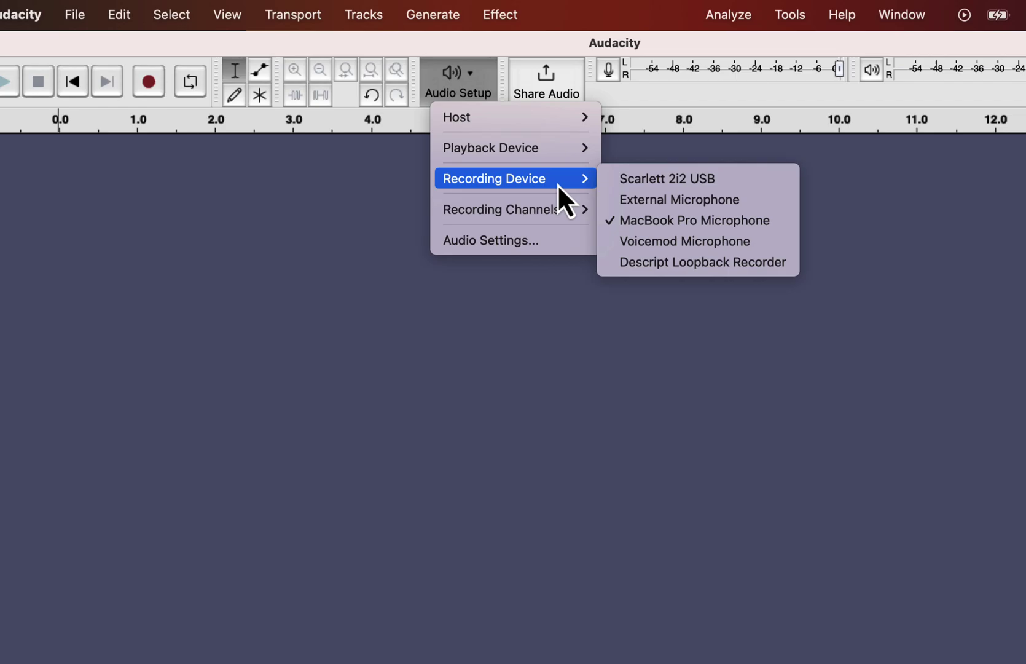
pyautogui.moveTo(556, 207)
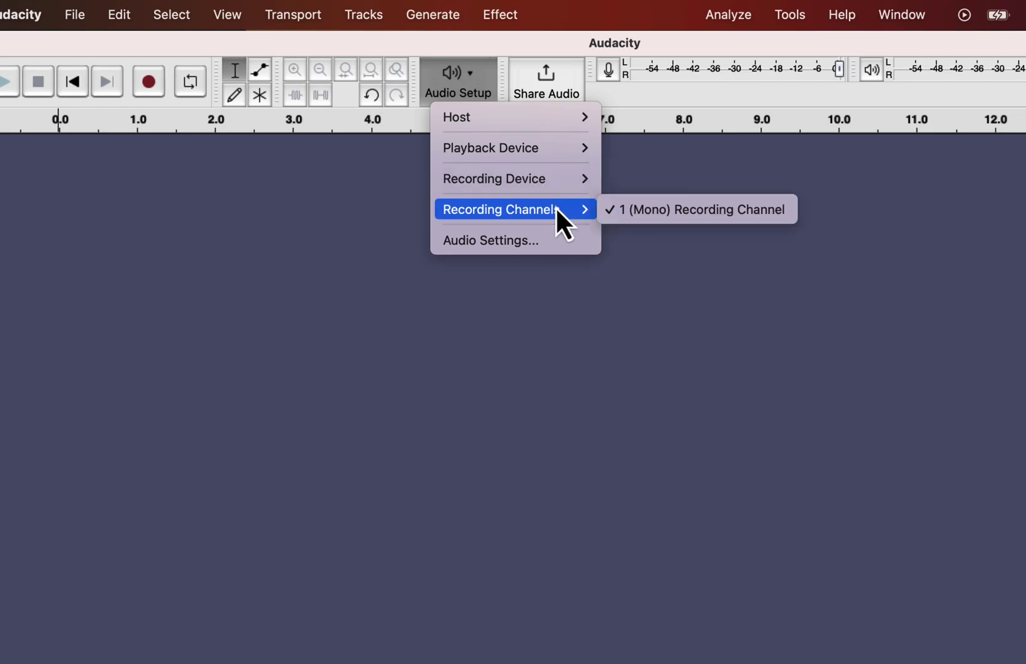
pyautogui.moveTo(553, 181)
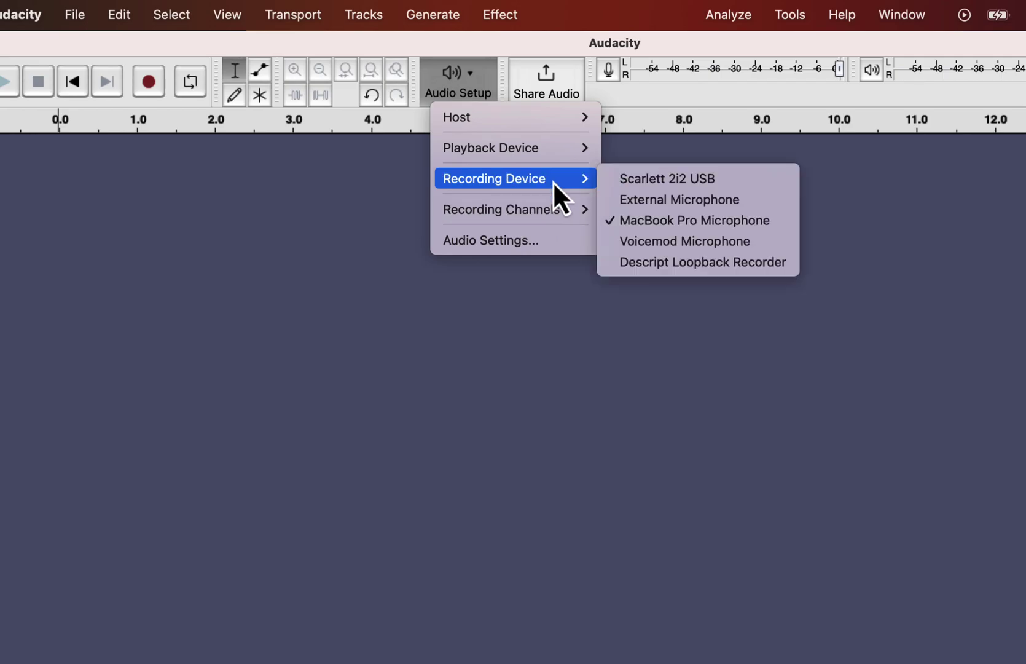
# In Audio Settings, keep MacBook Pro Speakers for playback and record from Scarlett 2i2 USB in 1 (Mono)
pyautogui.click(513, 240)
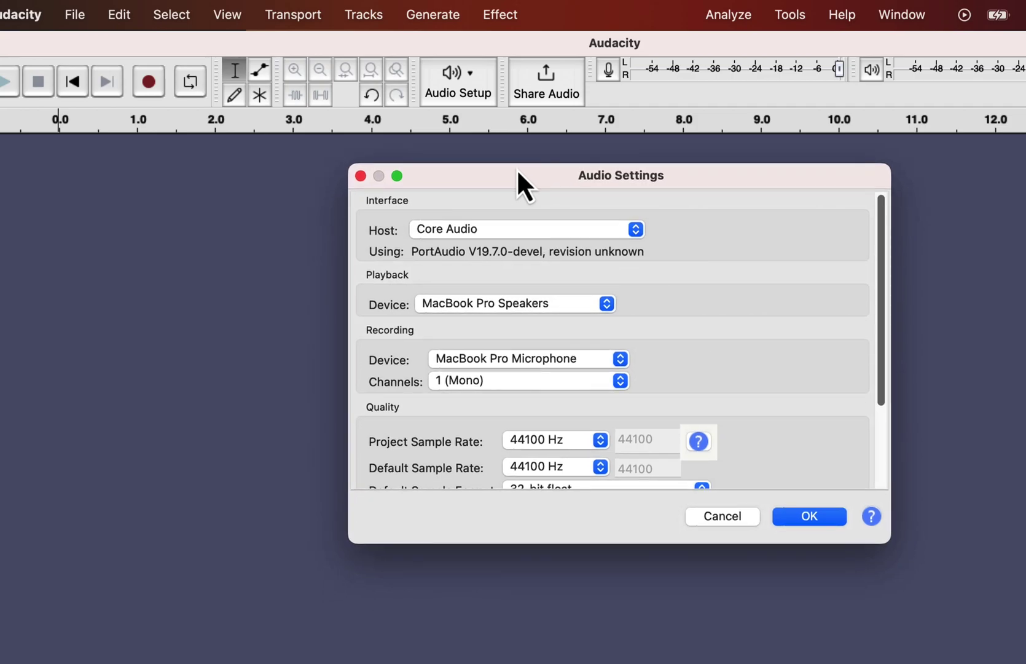
pyautogui.click(473, 303)
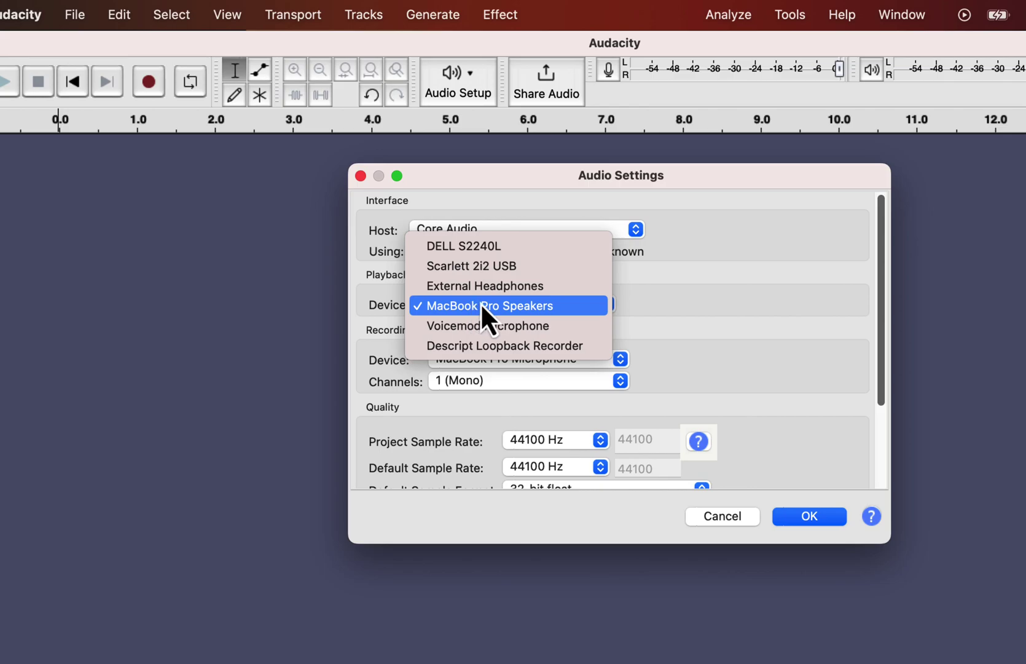
pyautogui.click(659, 314)
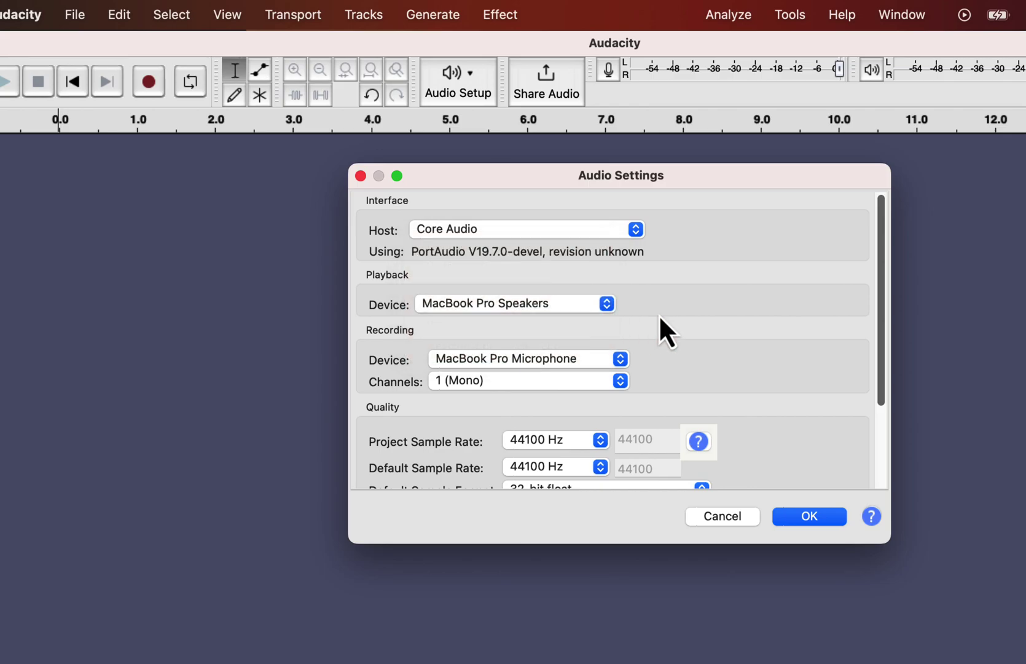
pyautogui.click(501, 361)
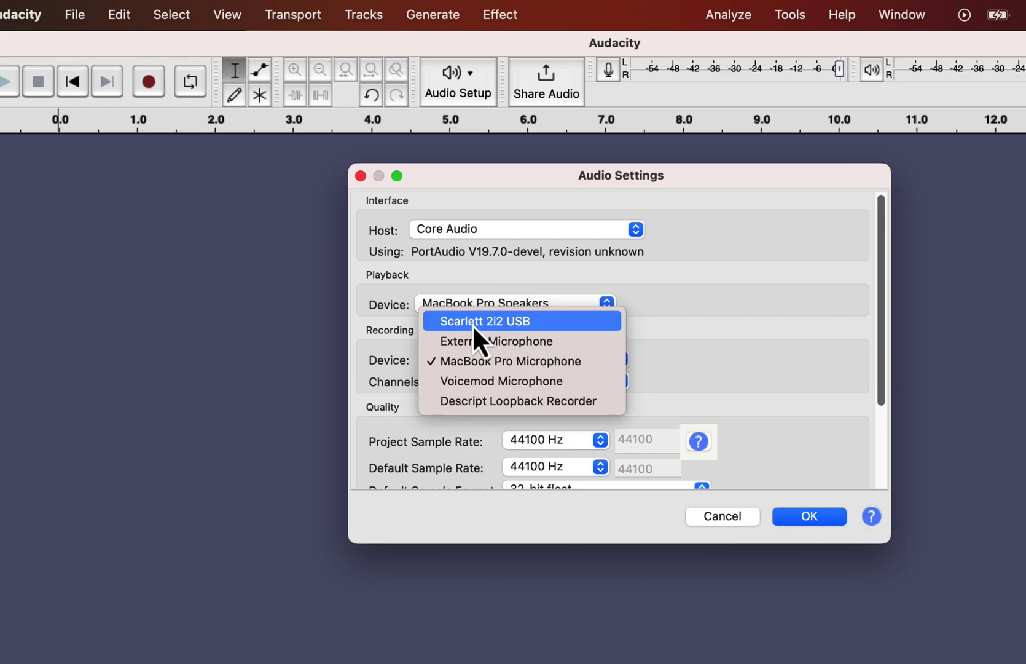
pyautogui.click(566, 322)
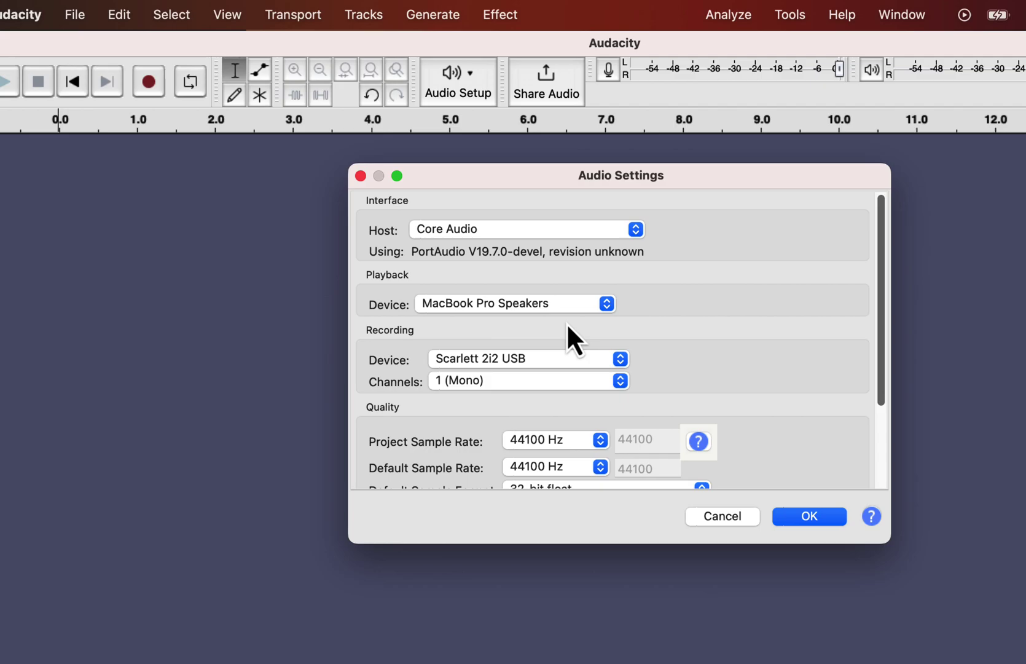
pyautogui.click(551, 382)
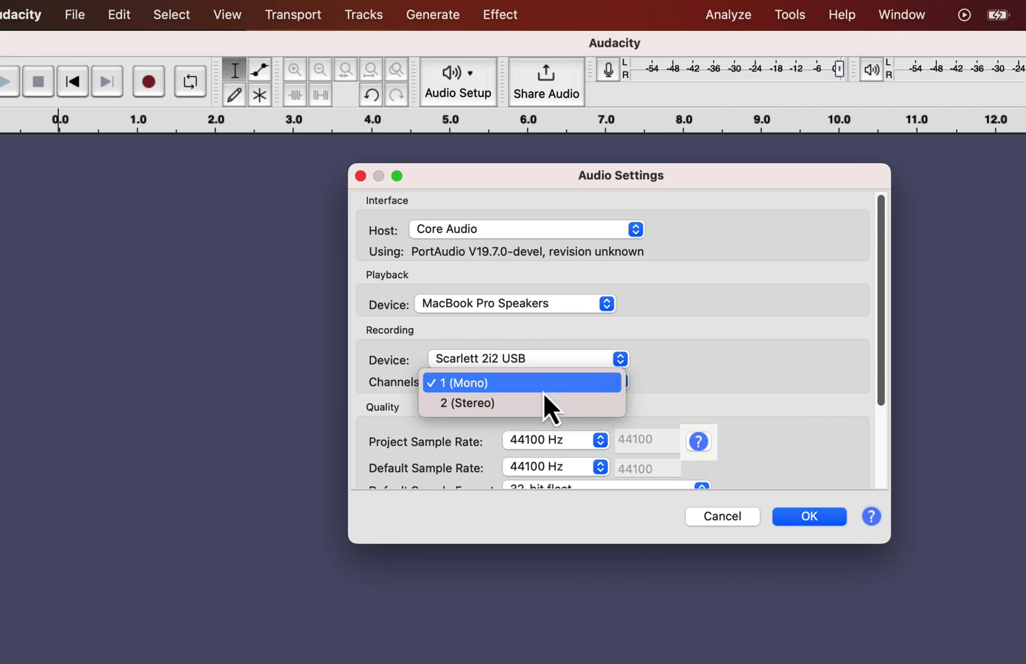
pyautogui.click(543, 390)
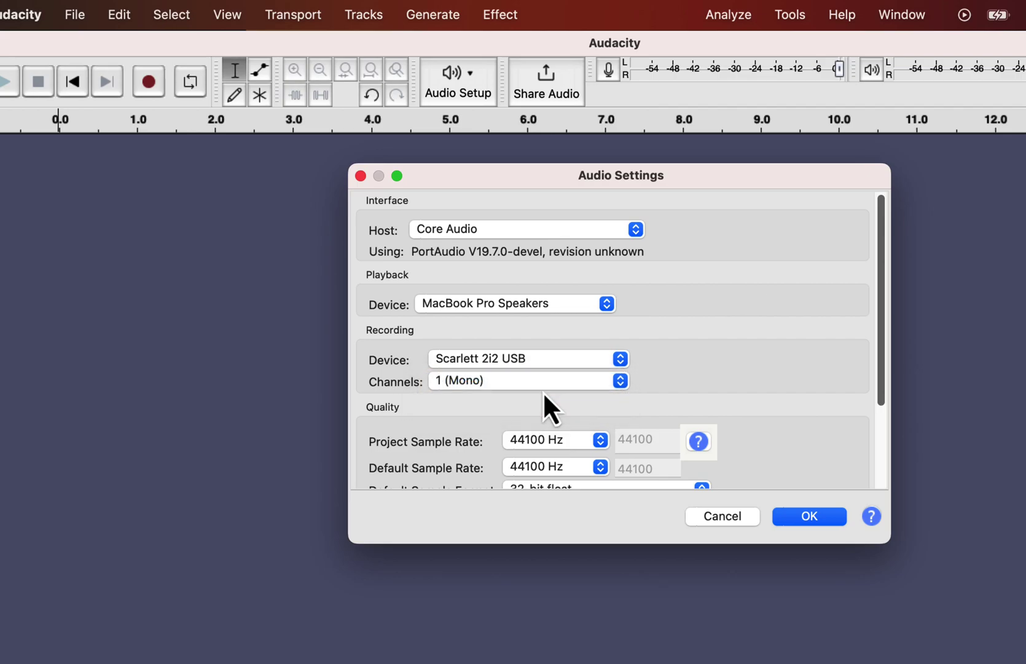
pyautogui.scroll(-4, 542, 391)
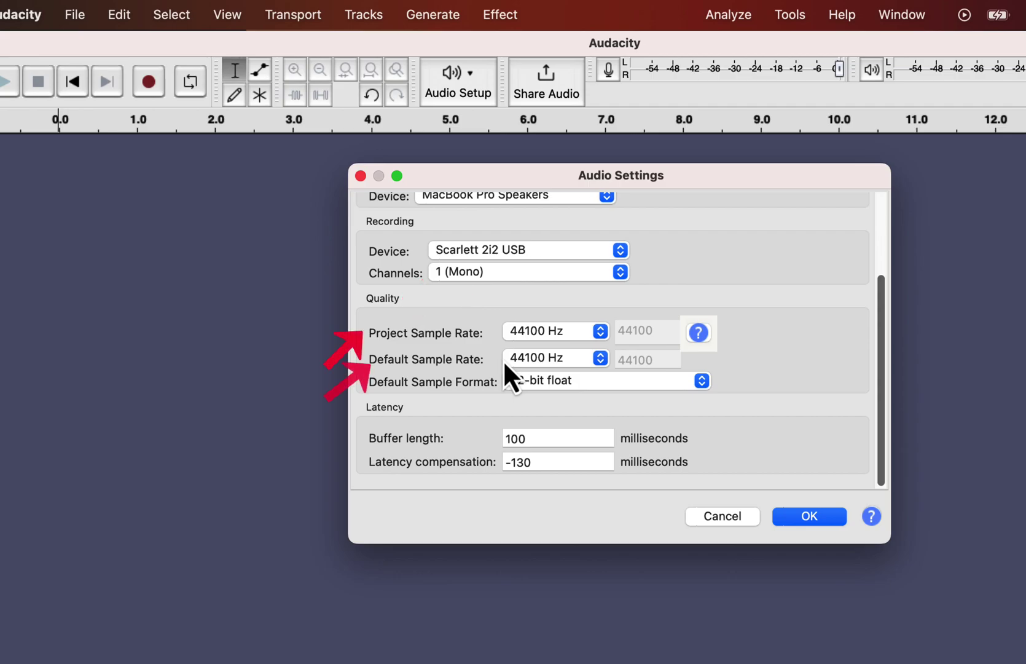
pyautogui.click(555, 339)
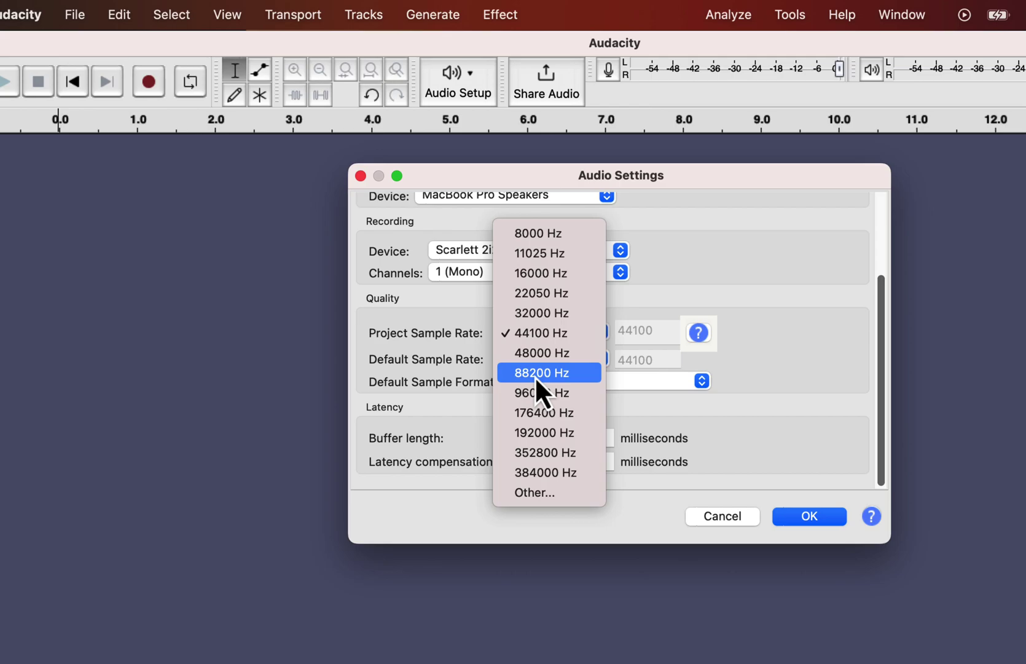
pyautogui.click(532, 336)
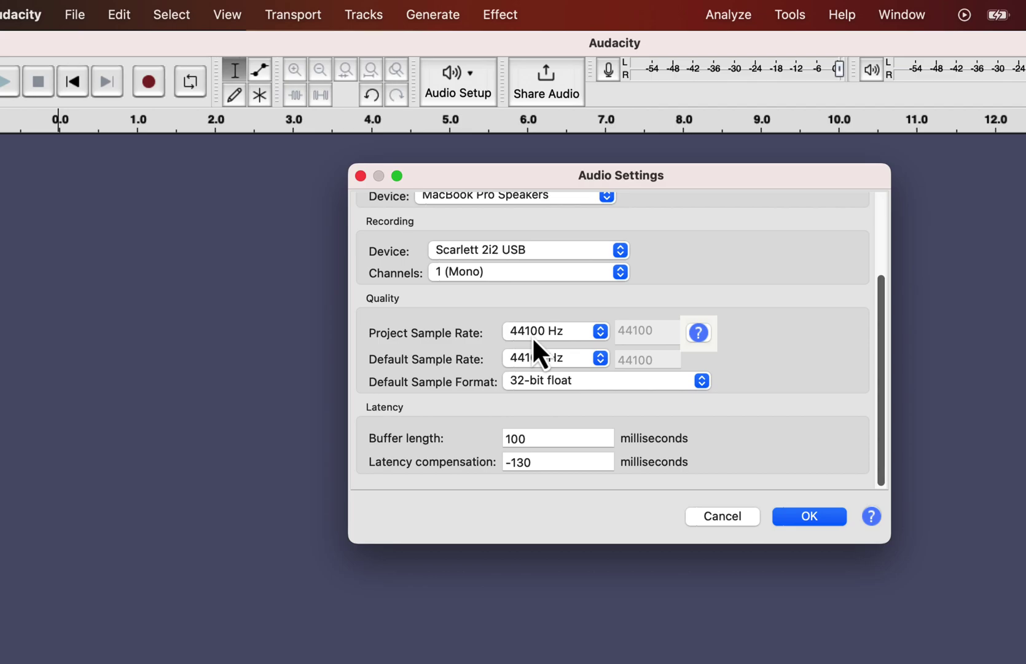
pyautogui.click(573, 386)
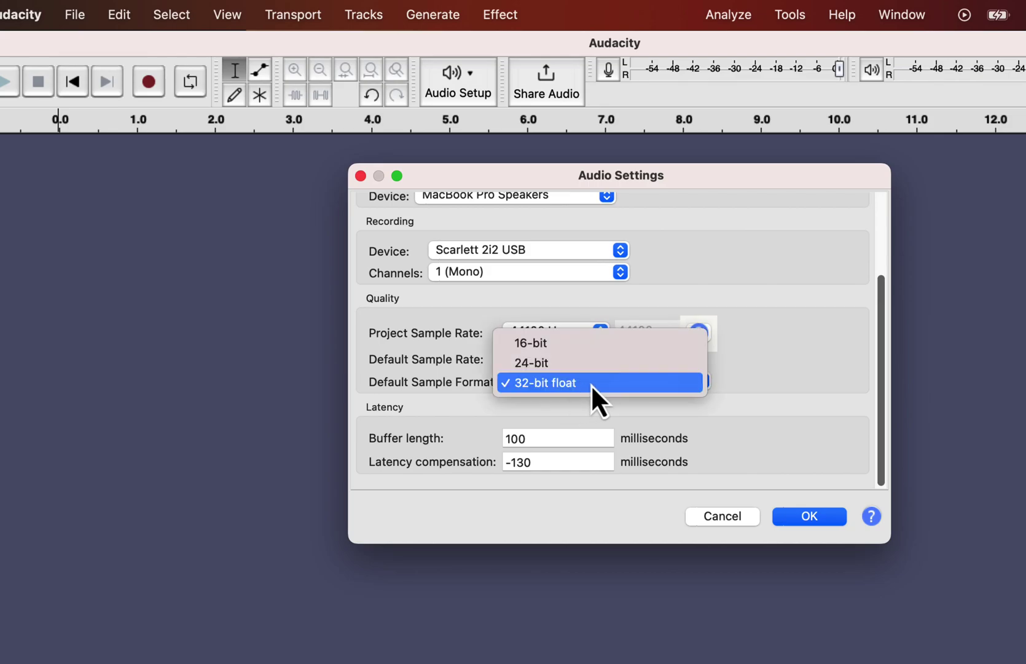
pyautogui.click(556, 368)
pyautogui.click(556, 384)
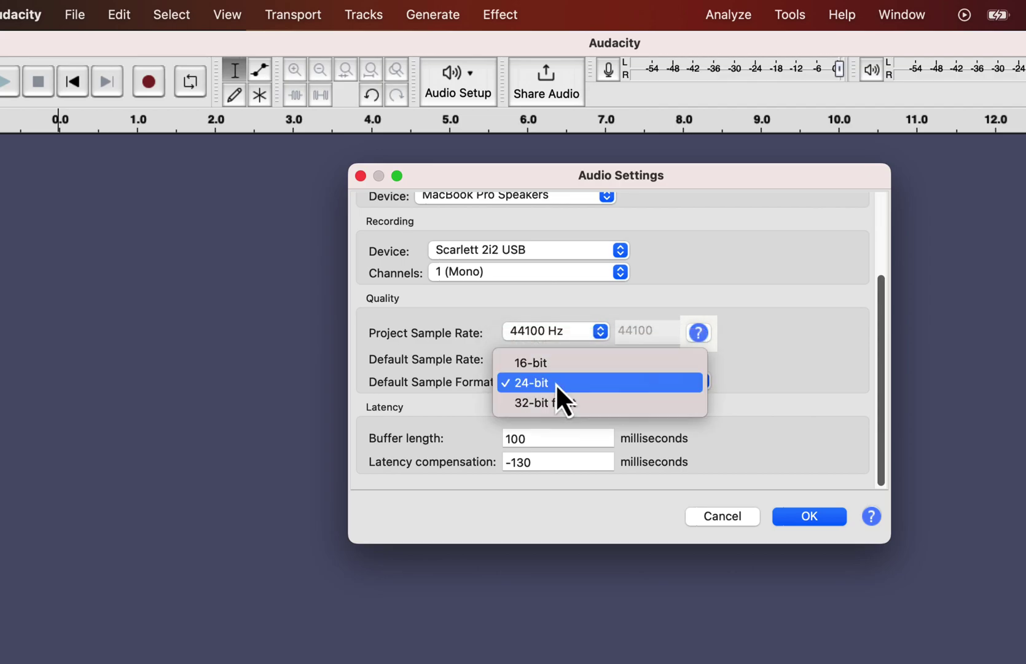
pyautogui.click(532, 363)
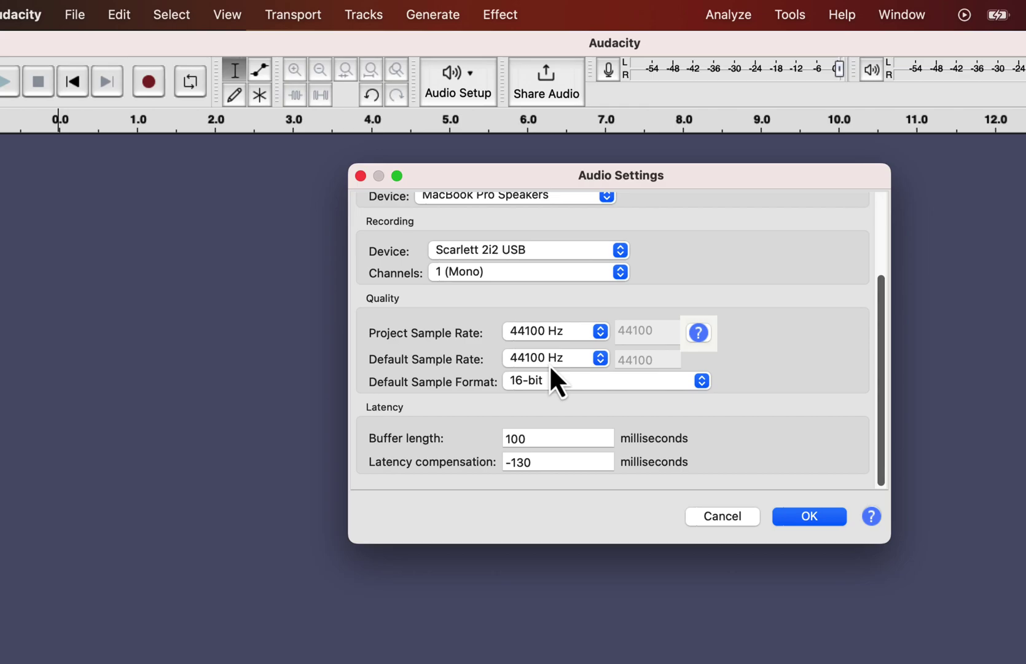
pyautogui.click(544, 381)
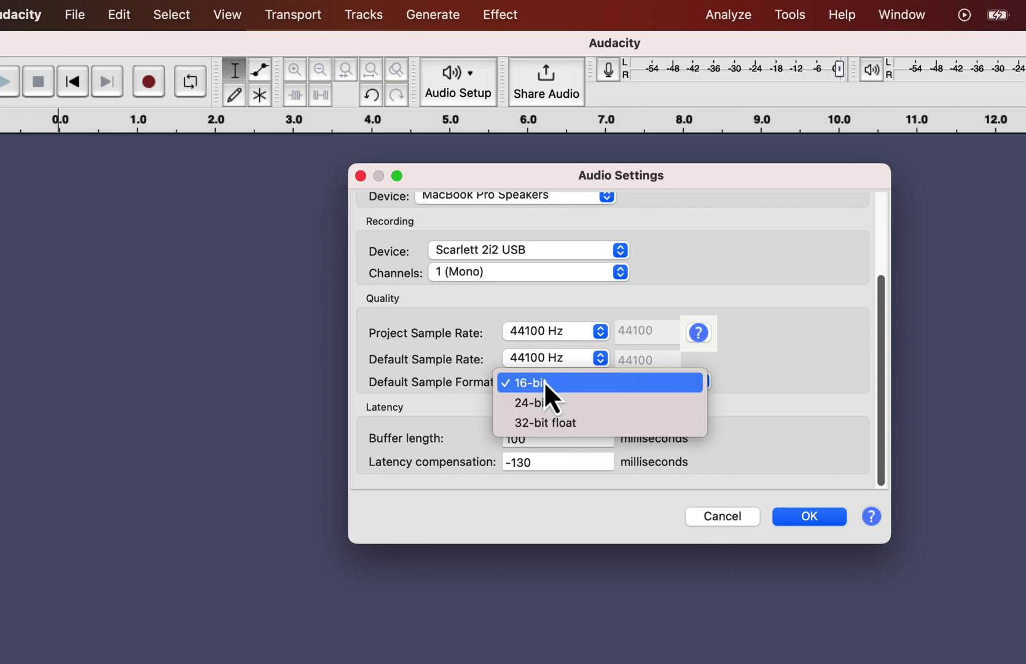
pyautogui.click(554, 422)
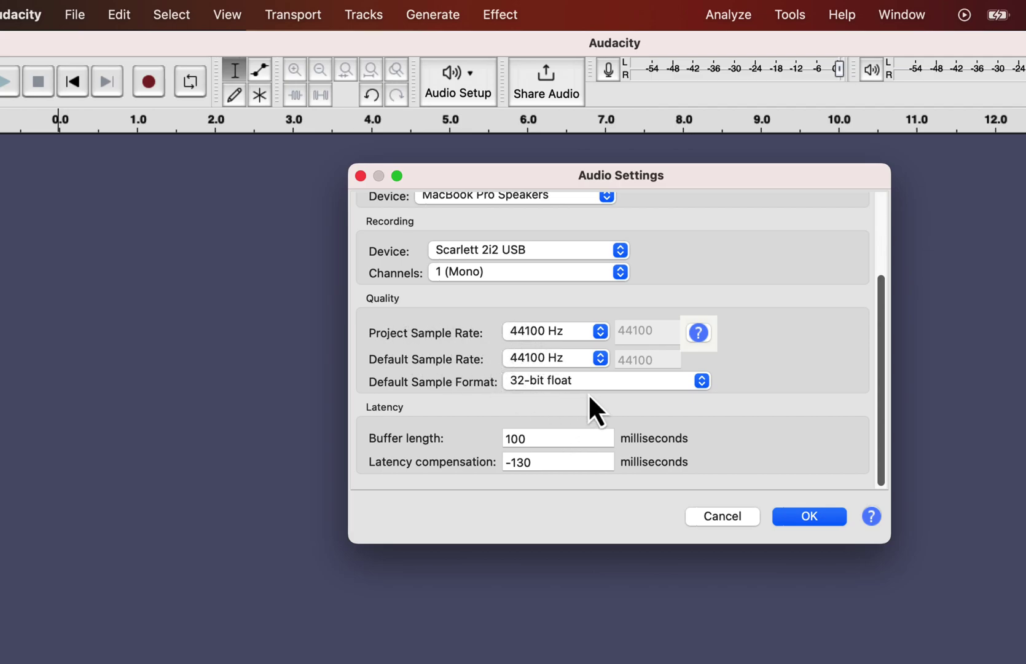
pyautogui.click(820, 522)
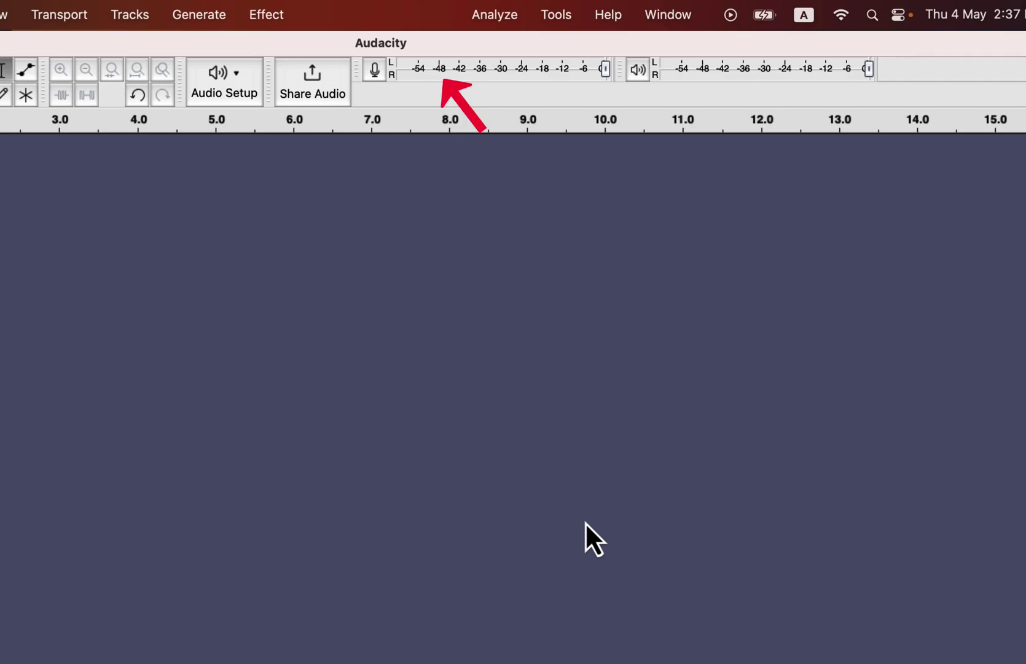
# Start input monitoring so the record meter shows live levels around -18 dB
pyautogui.click(378, 73)
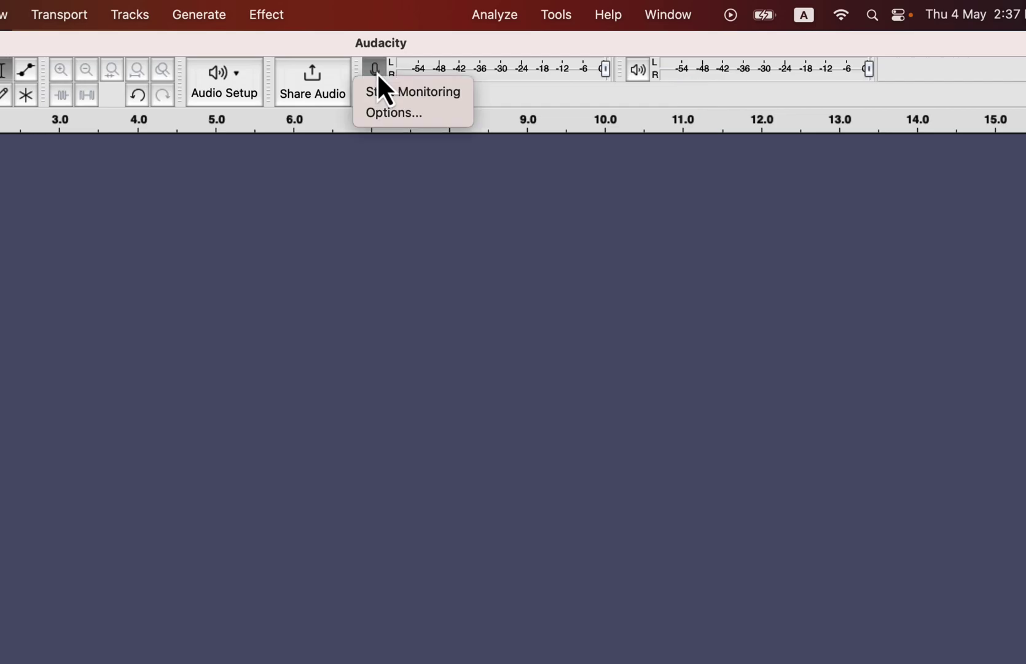
pyautogui.click(413, 93)
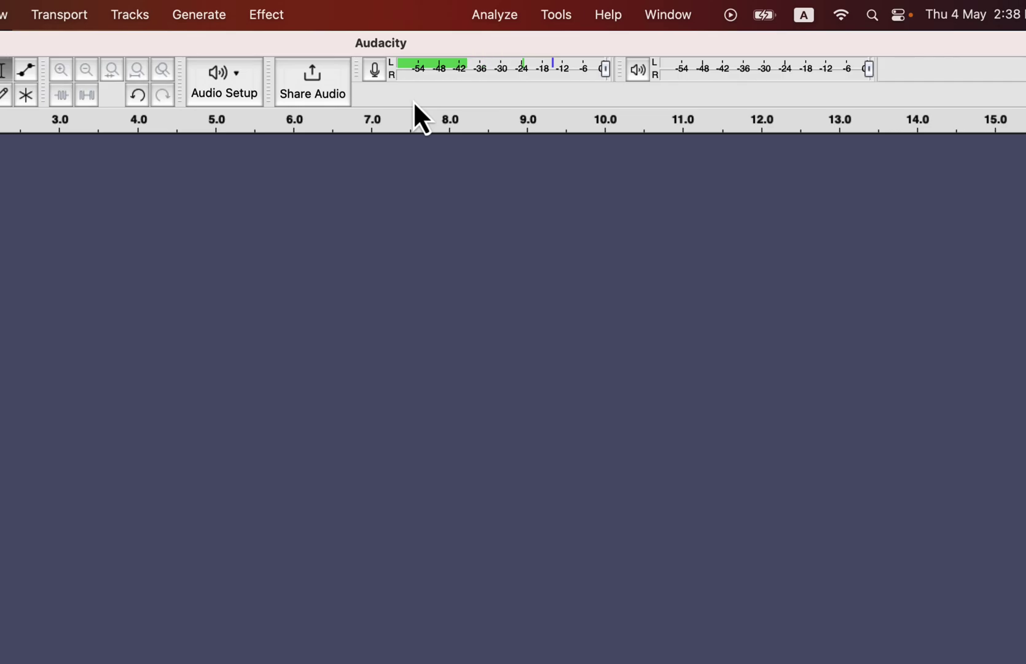
# Move the playback meter down and stretch the recording meter across its own full-width row
pyautogui.moveTo(621, 63); pyautogui.dragTo(522, 98)
pyautogui.moveTo(625, 64); pyautogui.dragTo(1024, 67)
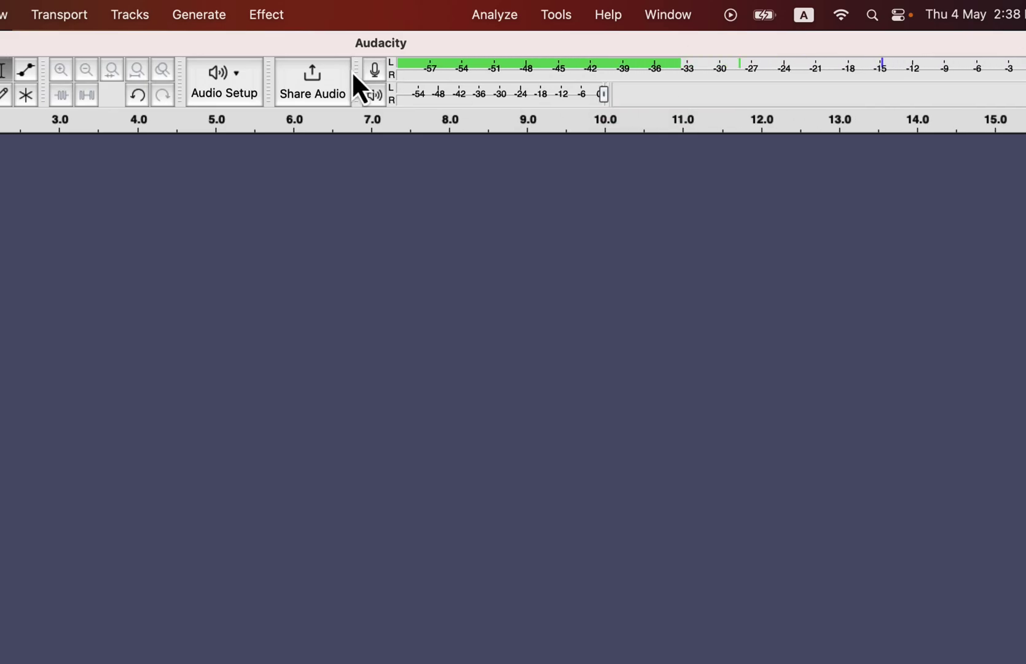
pyautogui.moveTo(353, 71); pyautogui.dragTo(277, 123)
pyautogui.moveTo(397, 119); pyautogui.dragTo(1024, 130)
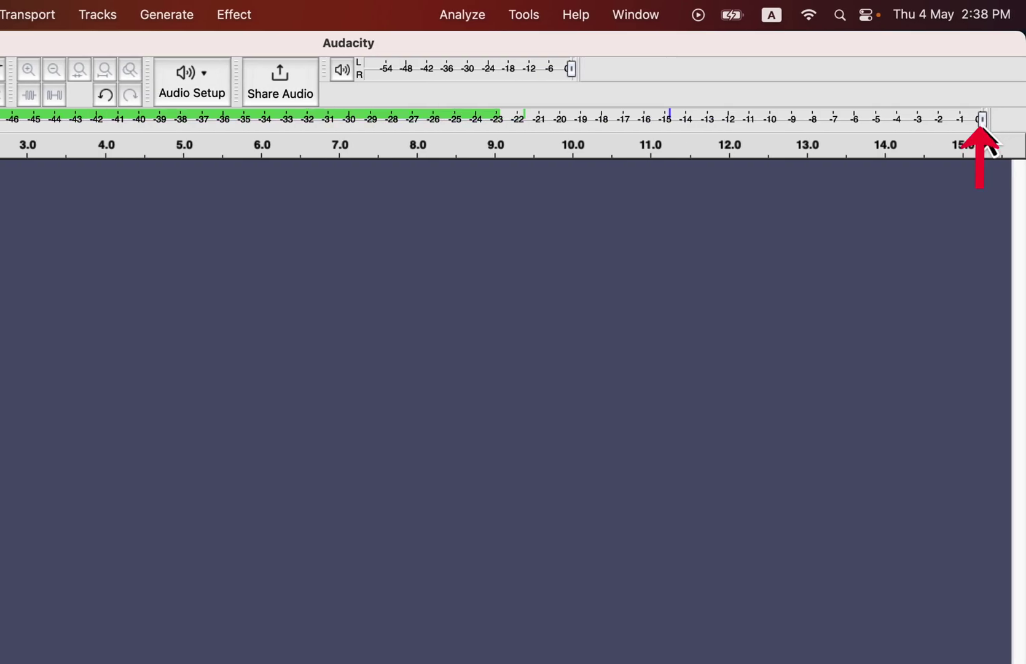
pyautogui.moveTo(983, 129)
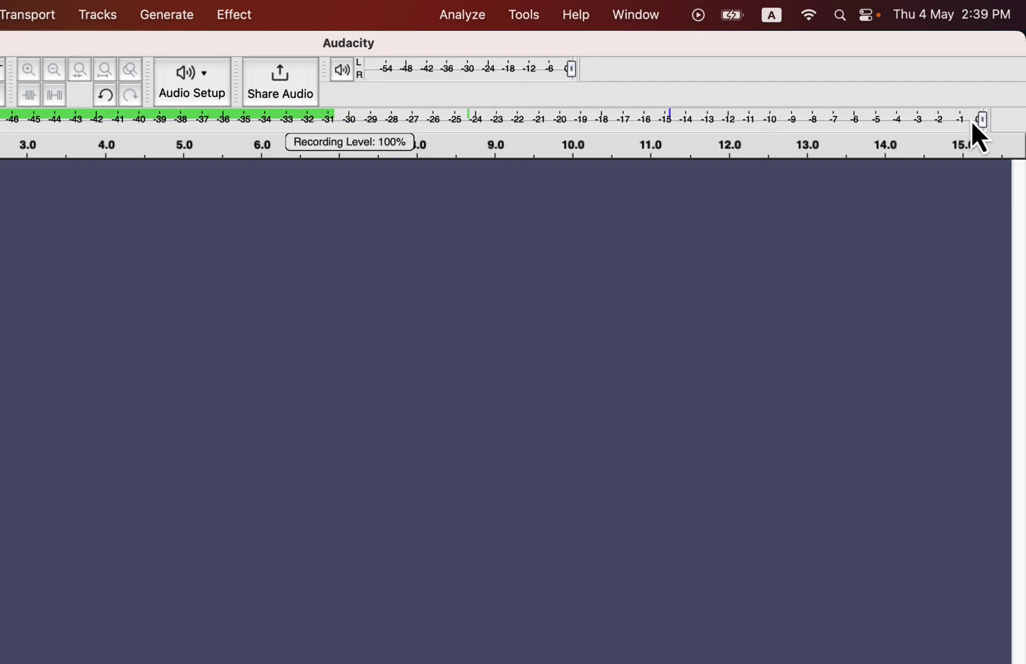
# Lower the playback level to 39, then stop monitoring the input
pyautogui.doubleClick(575, 72)
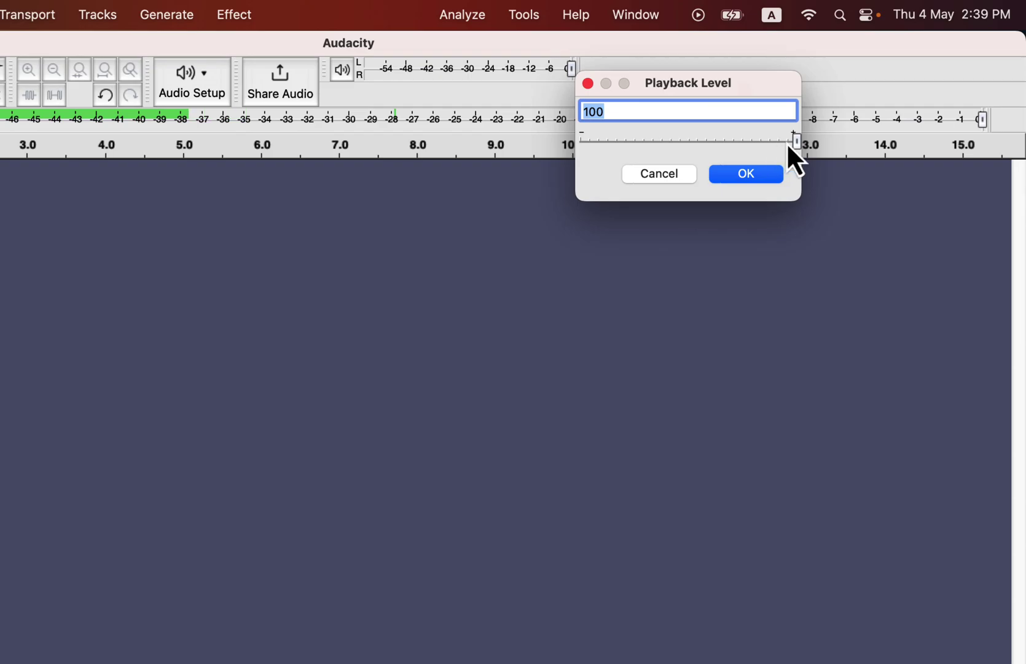
pyautogui.moveTo(797, 147)
pyautogui.moveTo(795, 142)
pyautogui.mouseDown()
pyautogui.moveTo(668, 148)
pyautogui.moveTo(802, 144)
pyautogui.mouseUp()
pyautogui.click(589, 84)
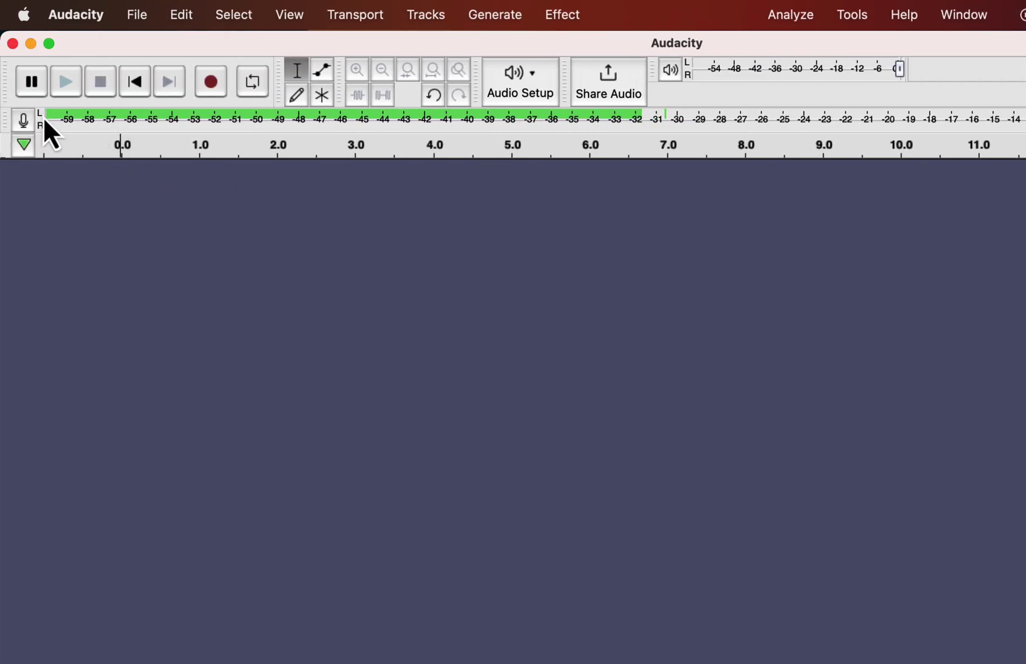
pyautogui.click(26, 119)
pyautogui.click(35, 143)
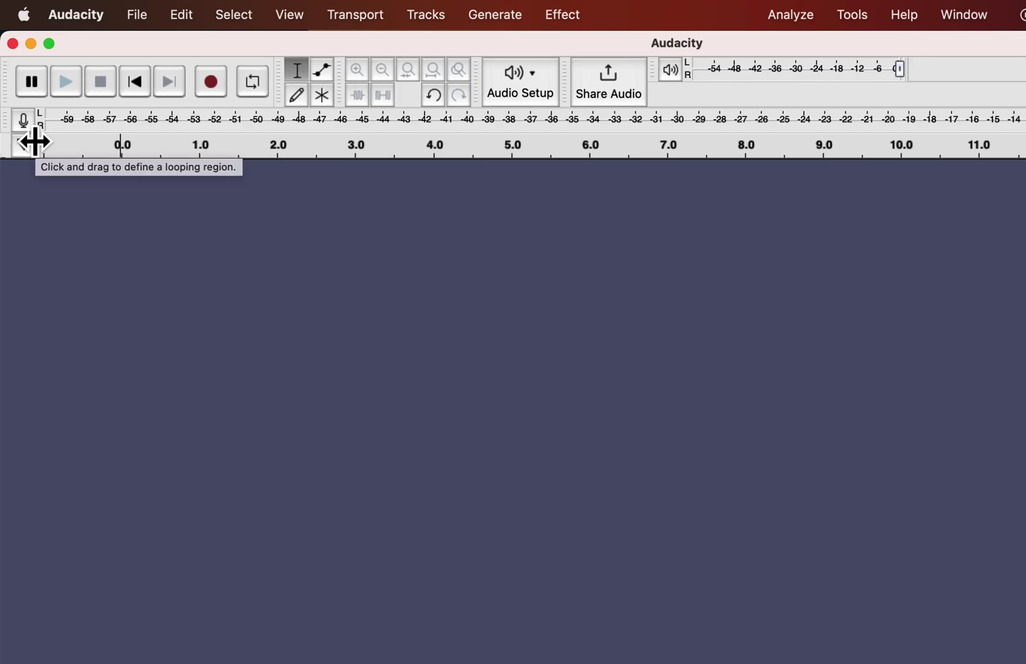
# Show the Device Toolbar, keeping Scarlett 2i2 USB as input and 1 (Mono) recording channel
pyautogui.click(284, 16)
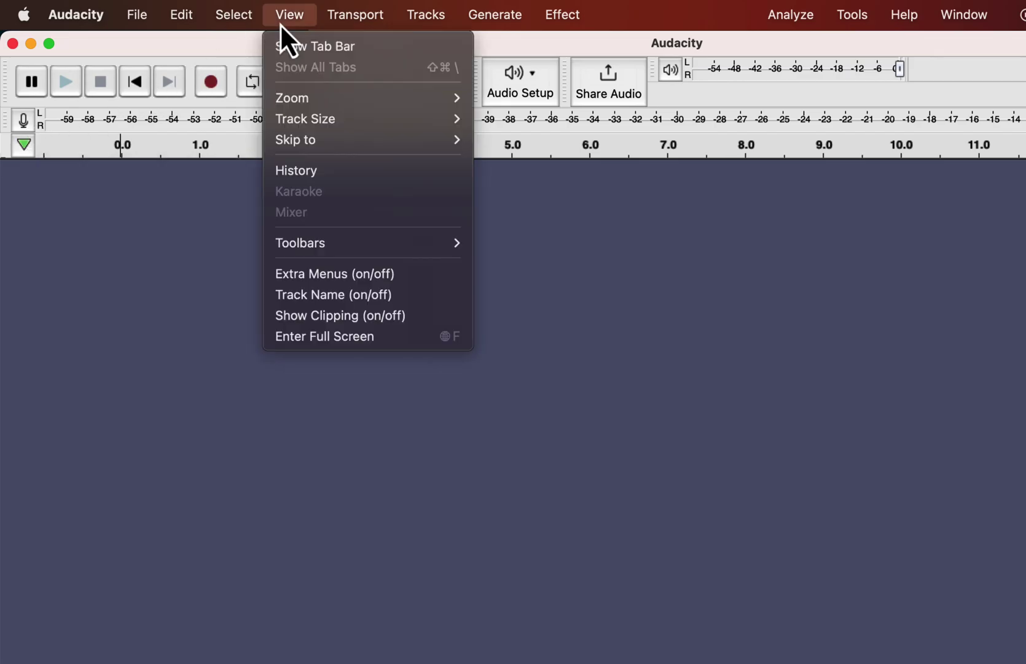
pyautogui.moveTo(325, 242)
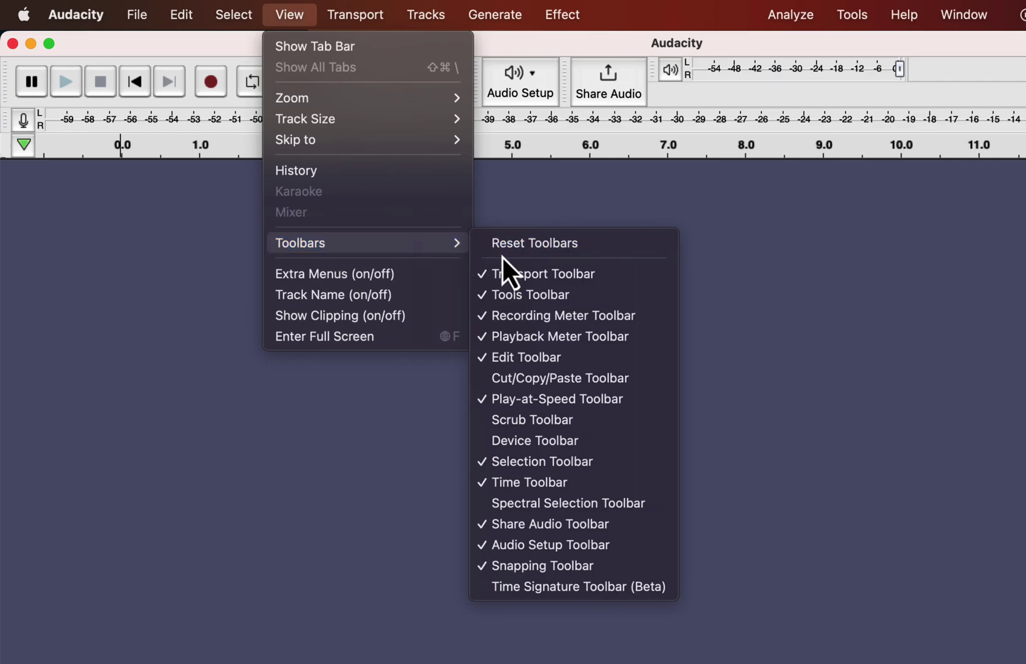
pyautogui.click(511, 438)
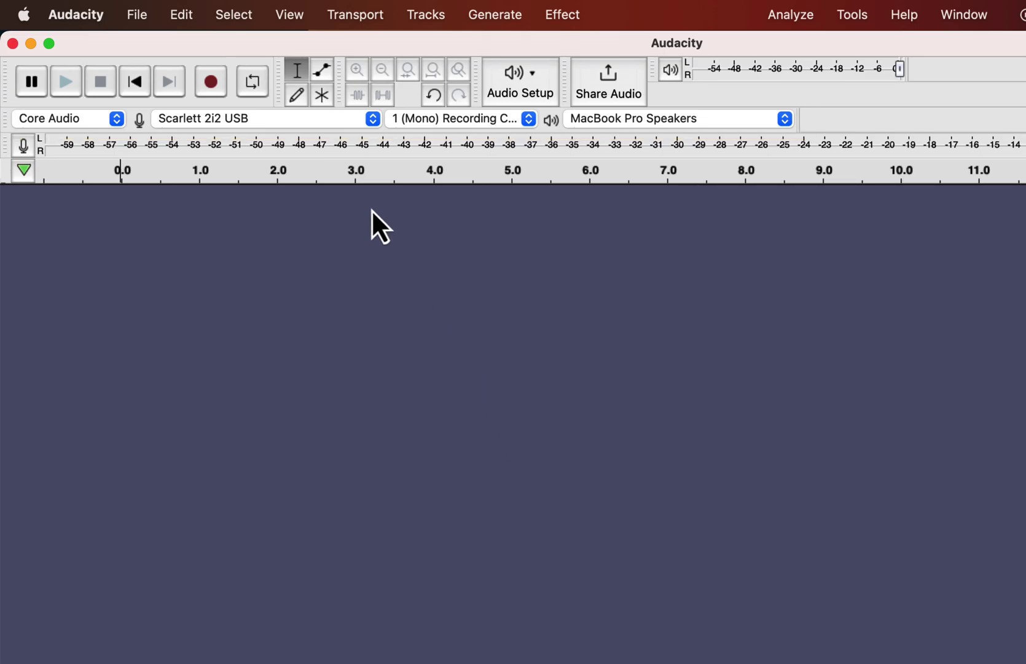
pyautogui.click(336, 123)
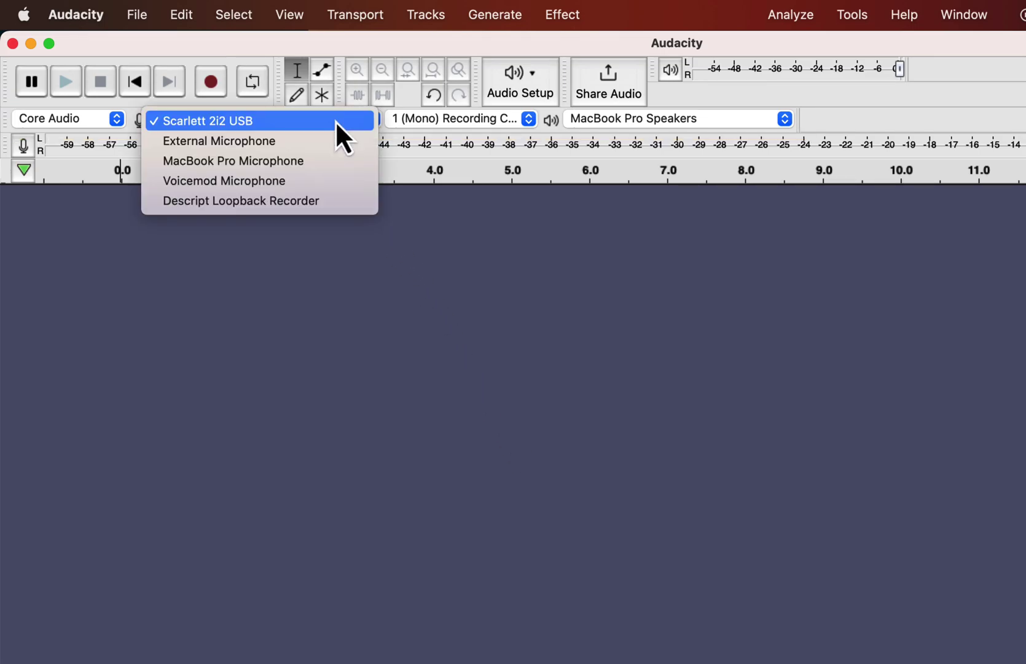
pyautogui.click(453, 239)
pyautogui.click(467, 120)
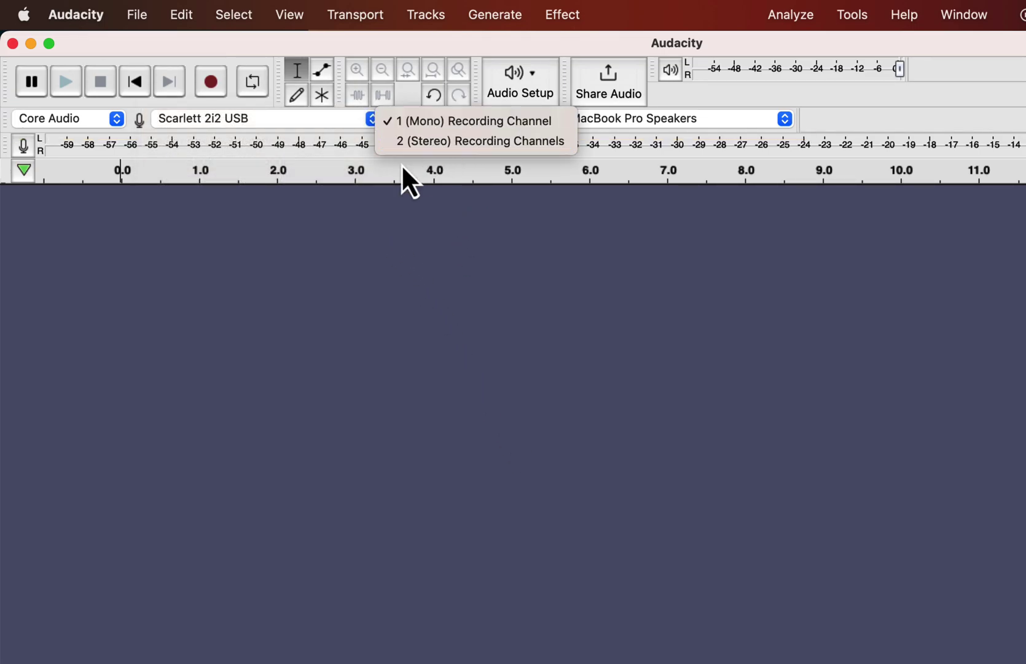
pyautogui.click(332, 226)
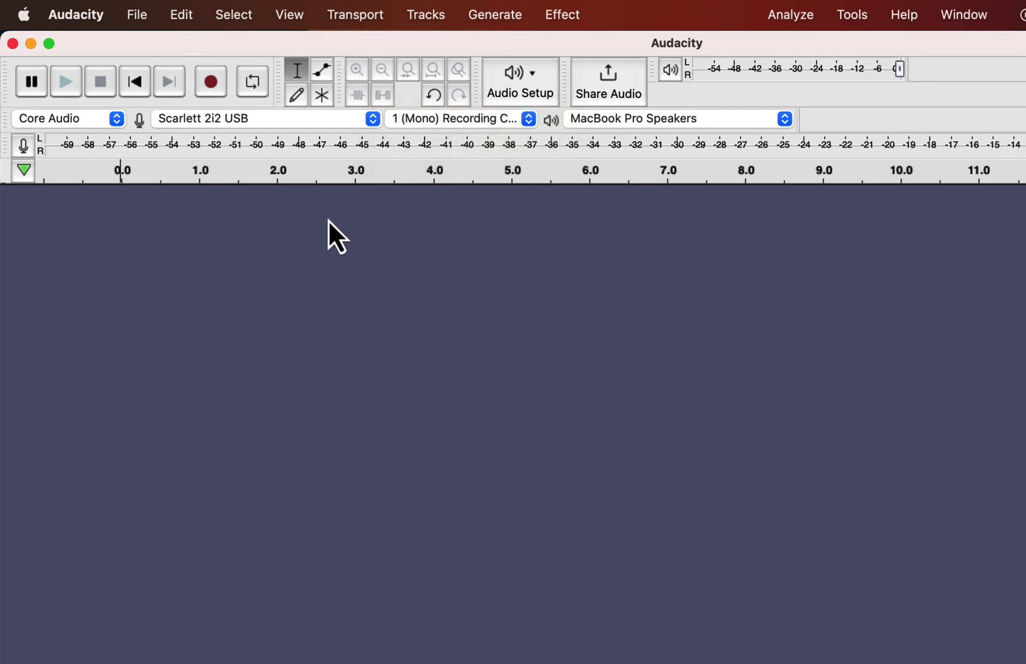
# Record a roughly 9-second voice clip onto Audio 1 and play it back once
pyautogui.click(208, 88)
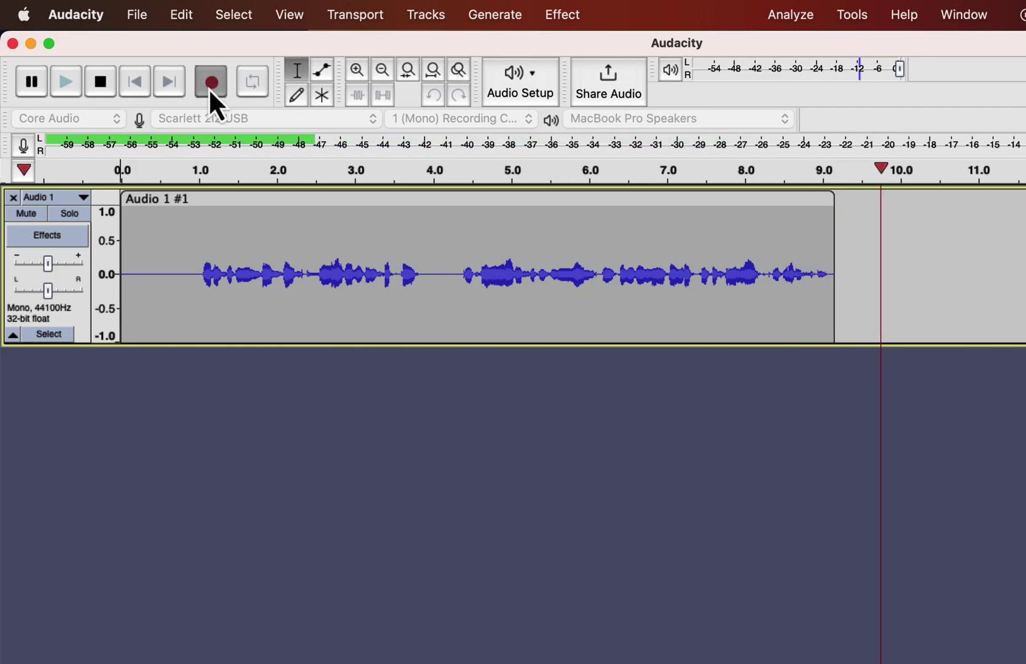
pyautogui.click(102, 87)
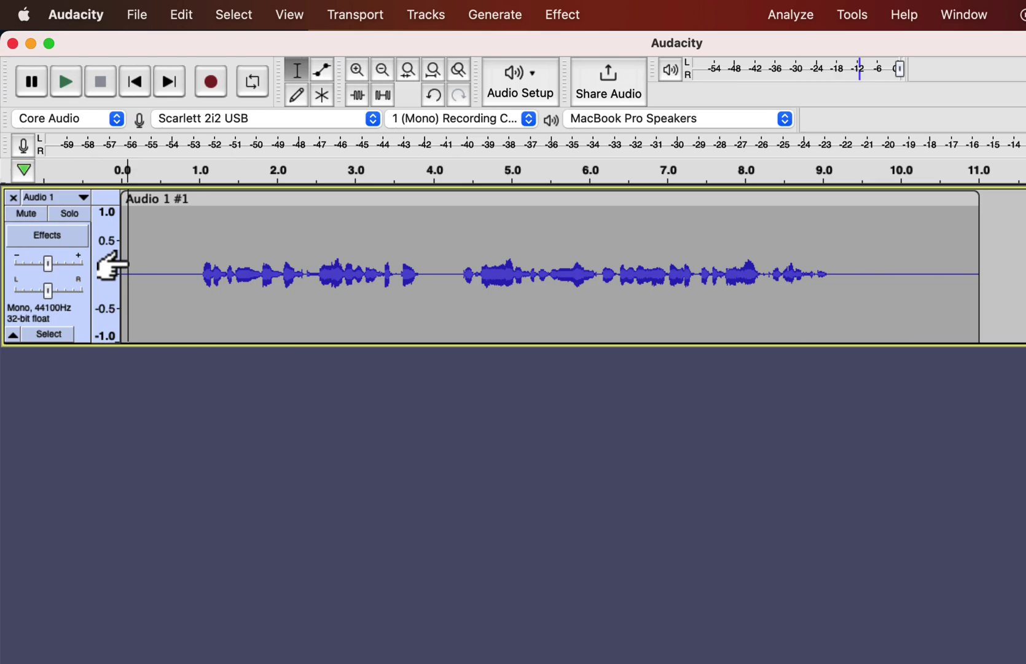
pyautogui.press('space')
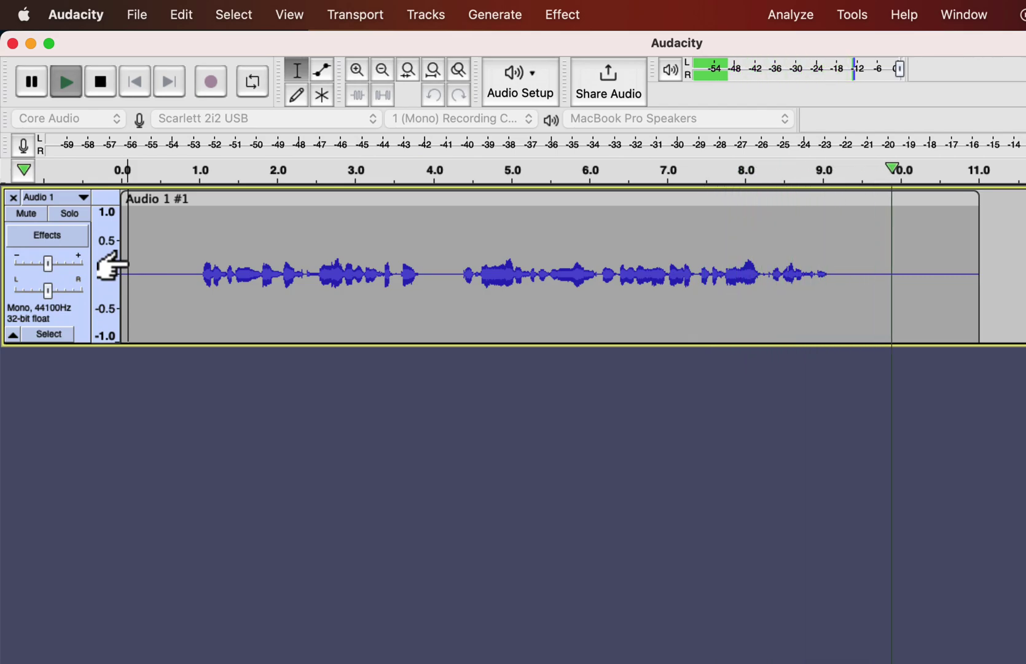
pyautogui.press('space')
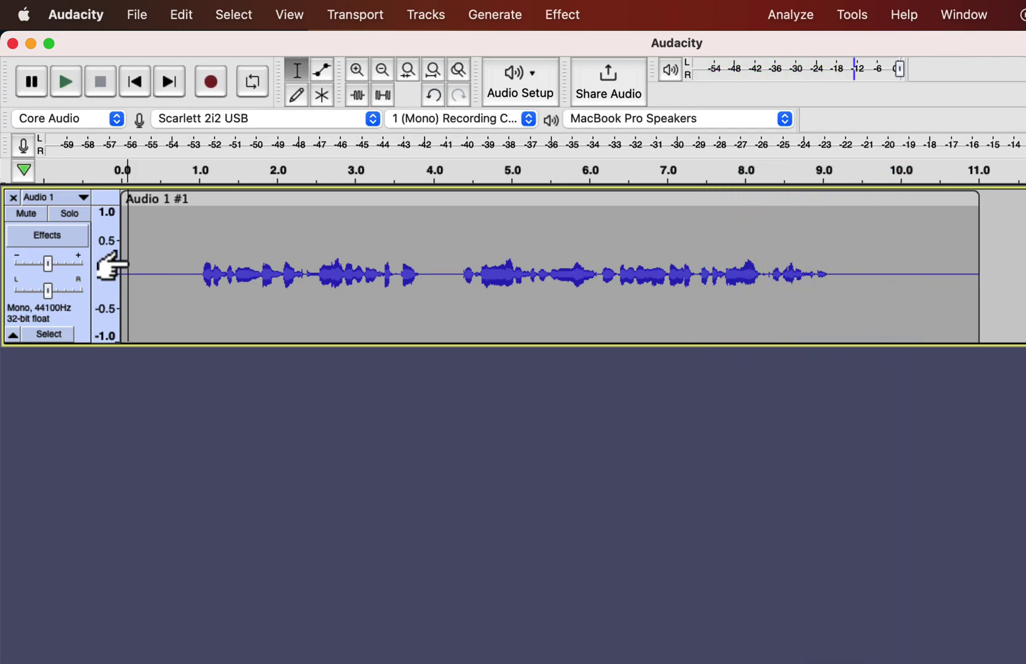
pyautogui.click(133, 13)
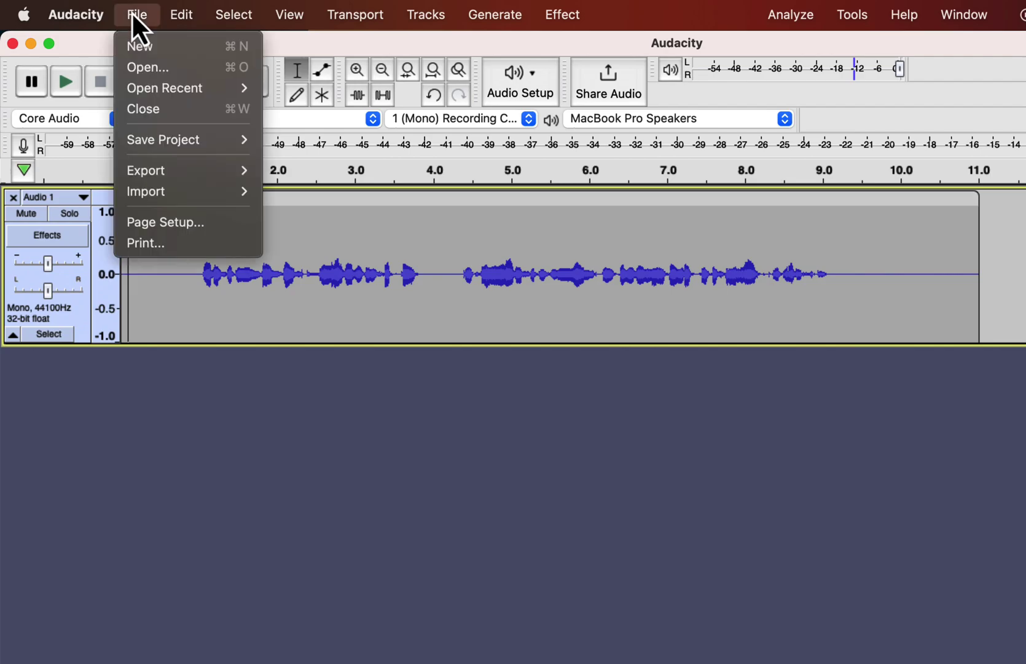
pyautogui.moveTo(144, 139)
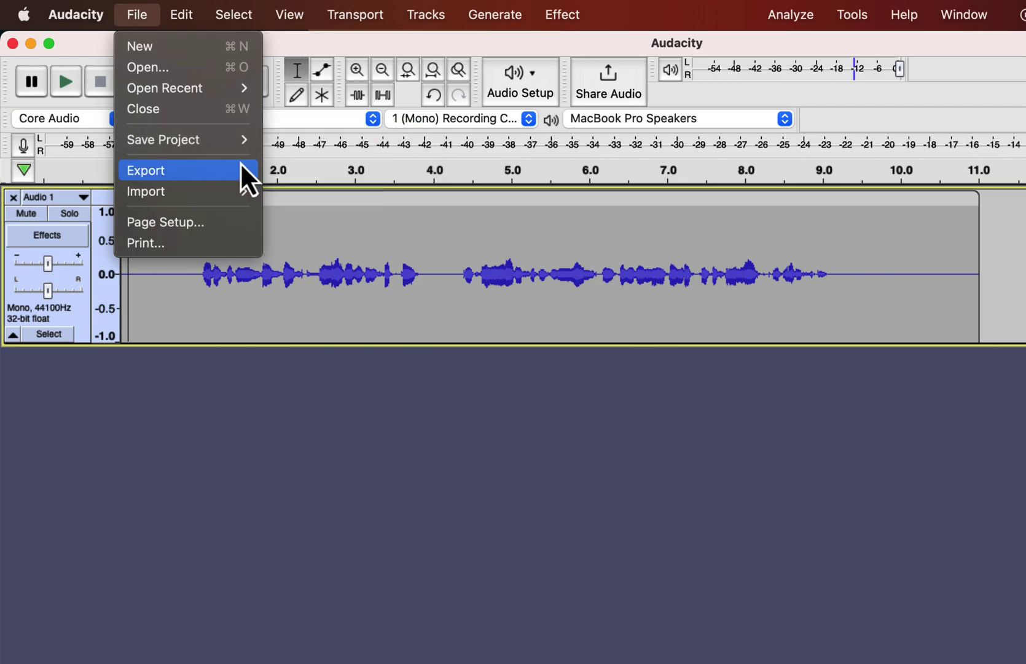
pyautogui.moveTo(237, 171)
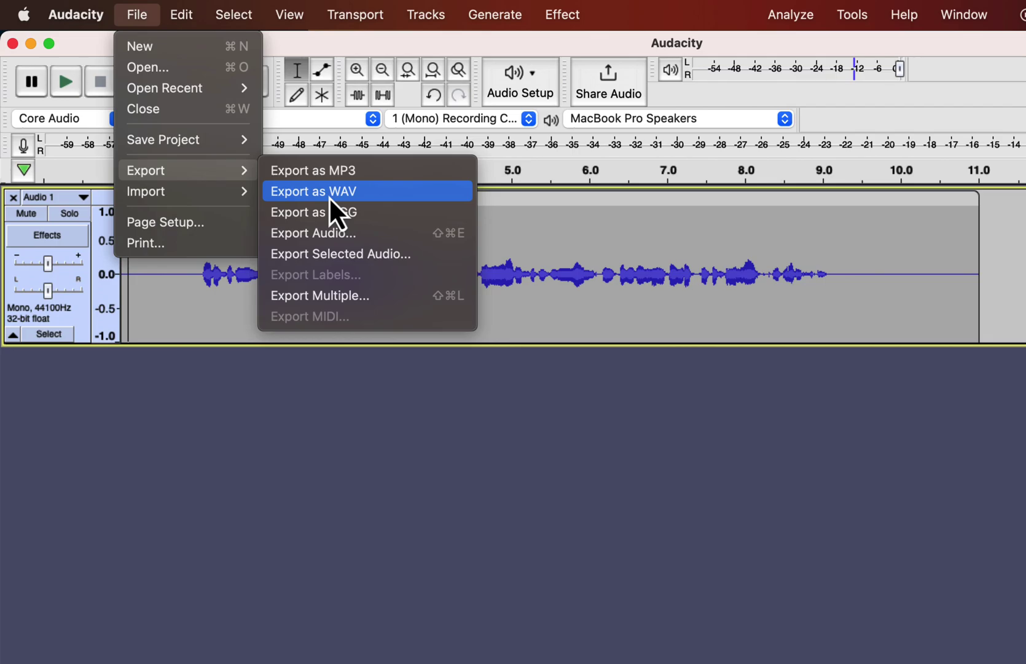
pyautogui.click(246, 358)
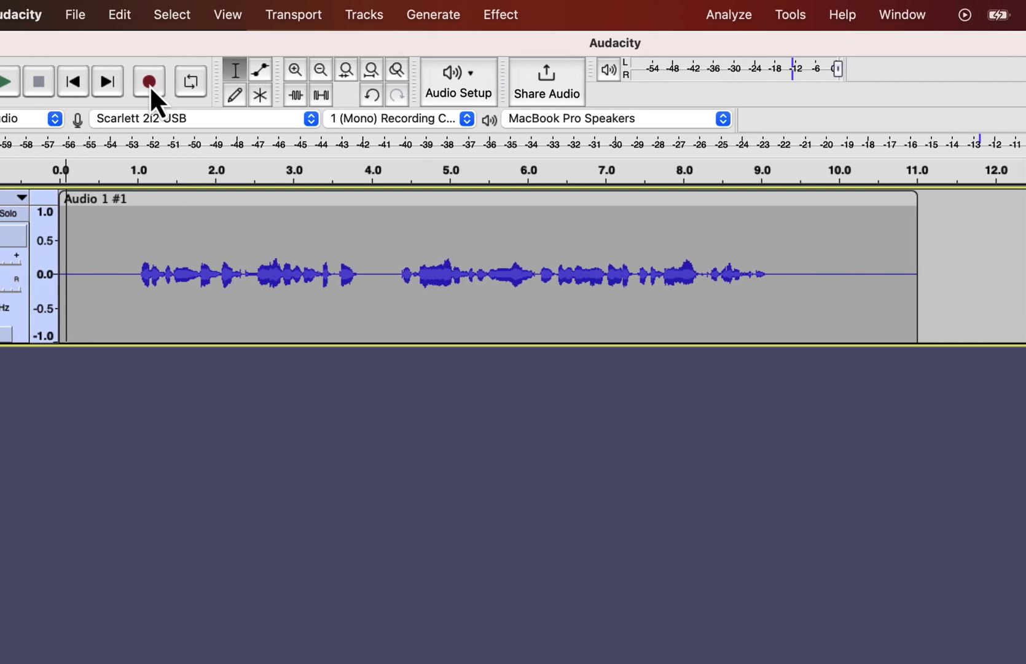
# Record a second clip, Audio 1 #2, and nudge it later to around 11.2 s
pyautogui.click(149, 83)
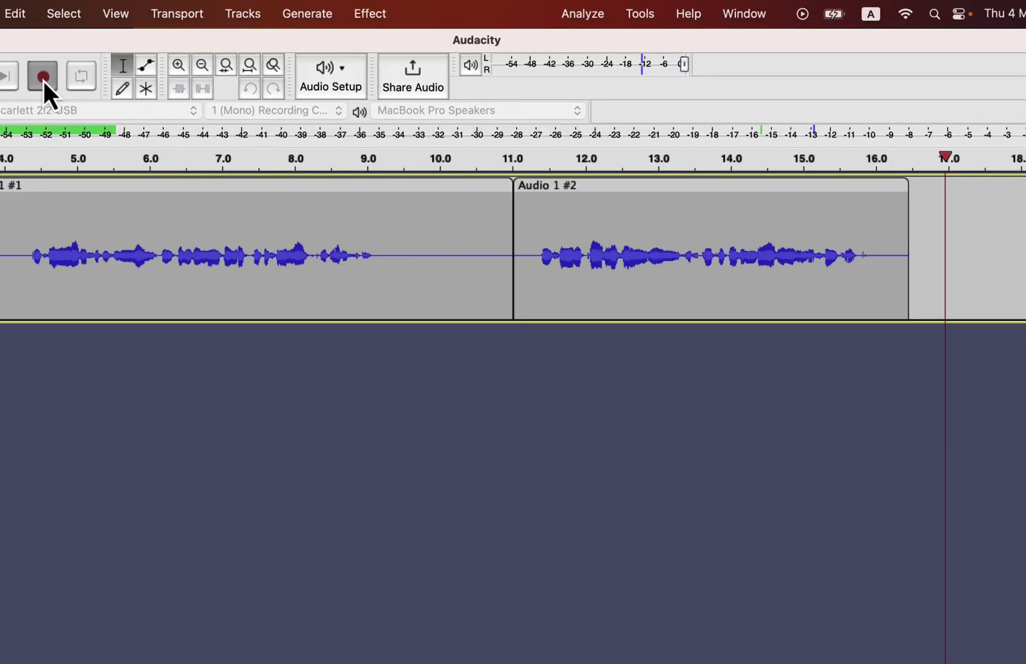
pyautogui.press('space')
pyautogui.moveTo(574, 190)
pyautogui.mouseDown()
pyautogui.moveTo(656, 196)
pyautogui.moveTo(568, 192)
pyautogui.moveTo(601, 195)
pyautogui.moveTo(589, 190)
pyautogui.mouseUp()
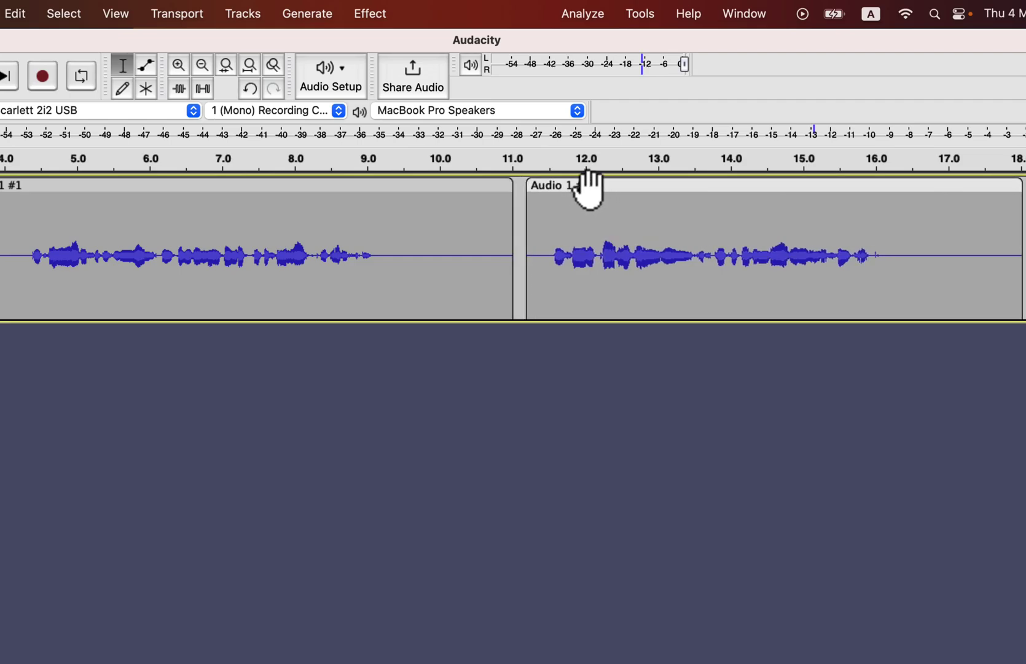
# Record a new speech clip onto a second track, Audio 2, starting at 4.0 s
pyautogui.hscroll(-5, 587, 191)
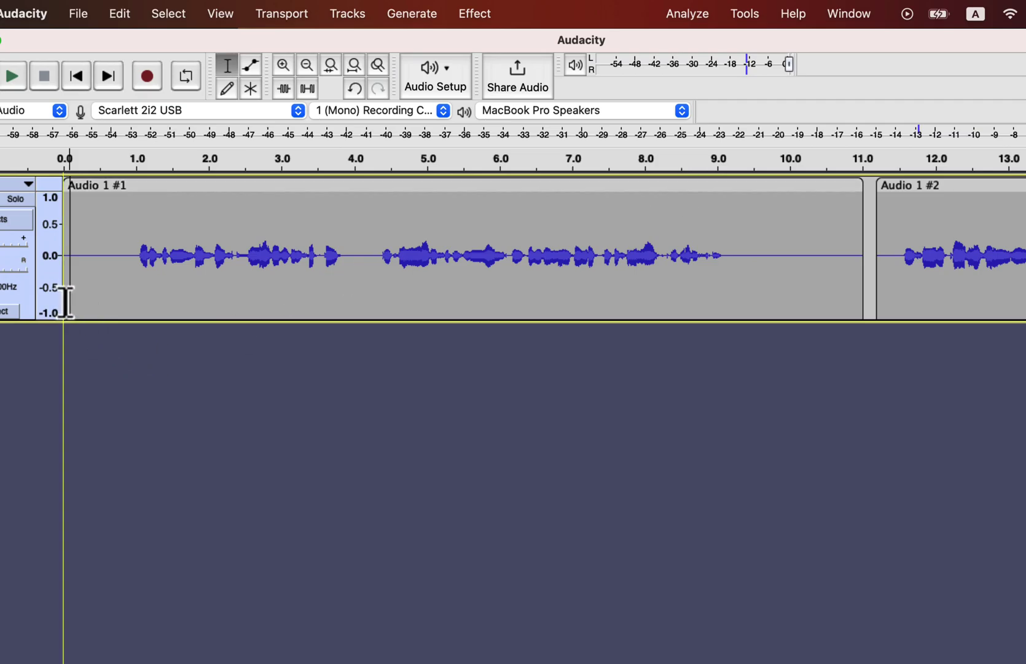
pyautogui.click(102, 301)
pyautogui.click(123, 301)
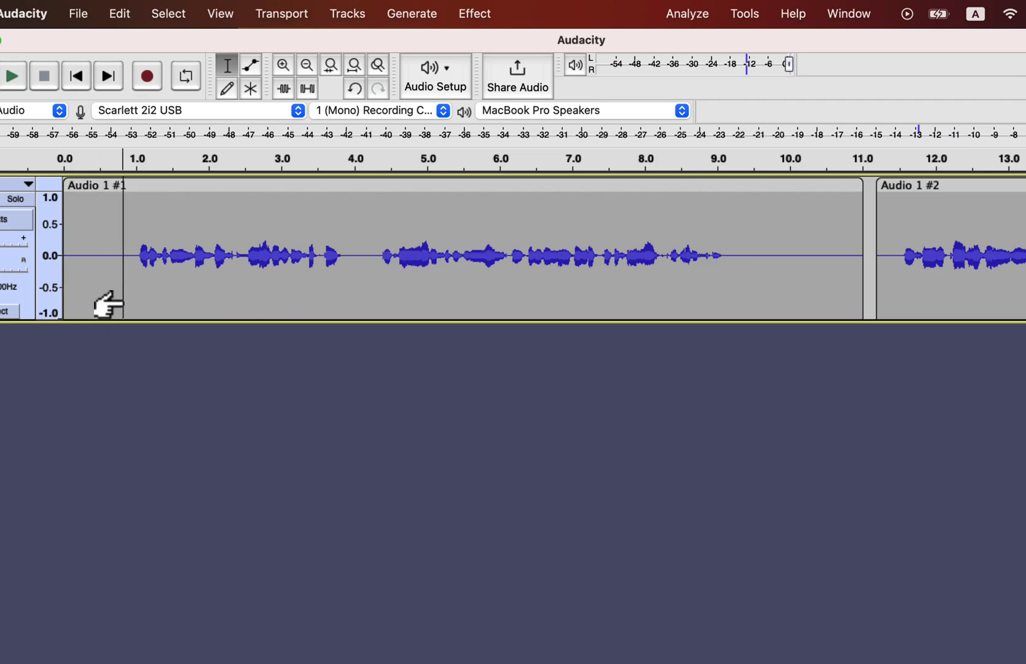
pyautogui.click(359, 284)
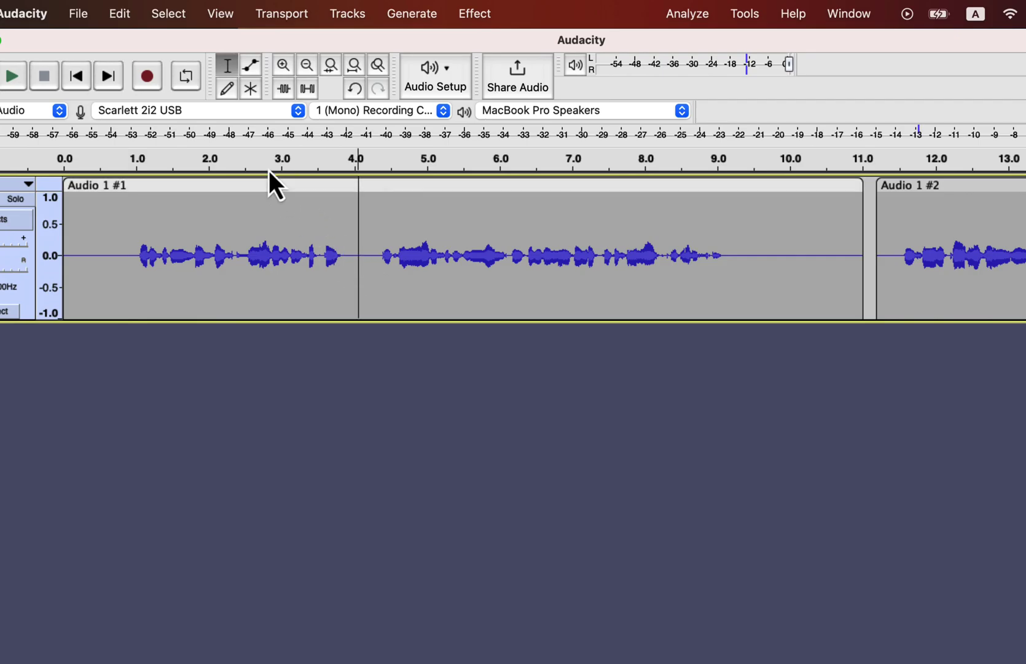
pyautogui.click(143, 75)
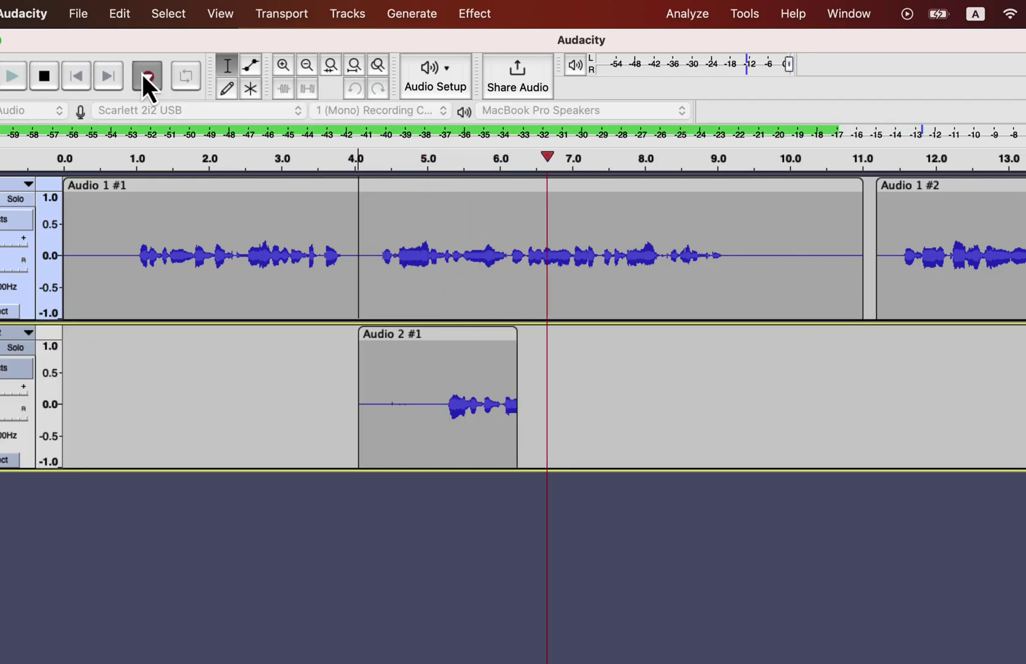
pyautogui.click(44, 76)
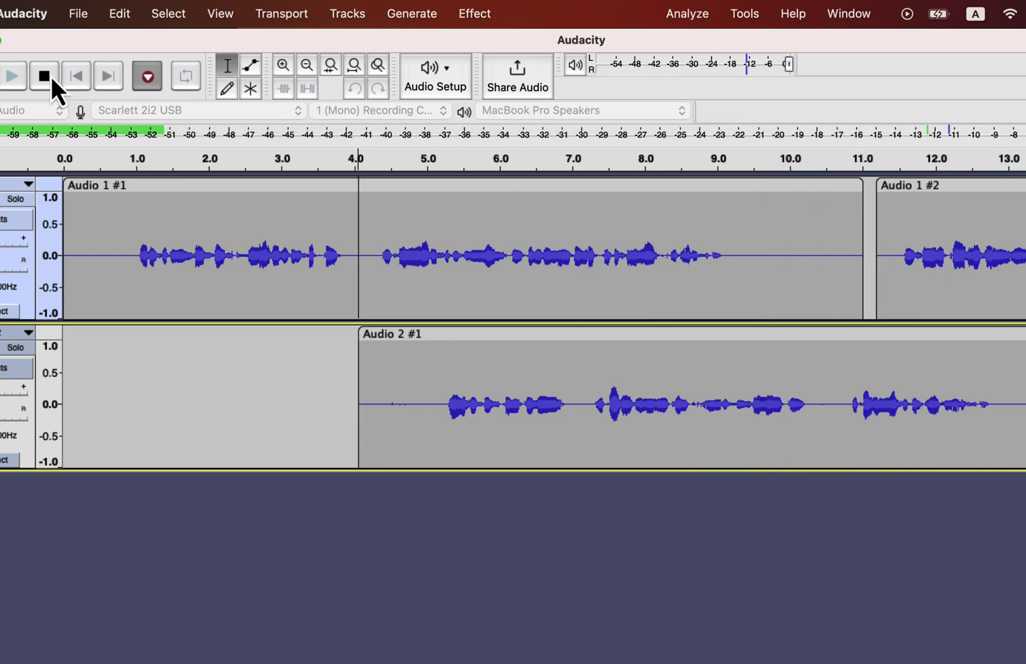
# Solo Audio 2 and play it back from 5.0 s, then stop
pyautogui.click(430, 404)
pyautogui.click(20, 347)
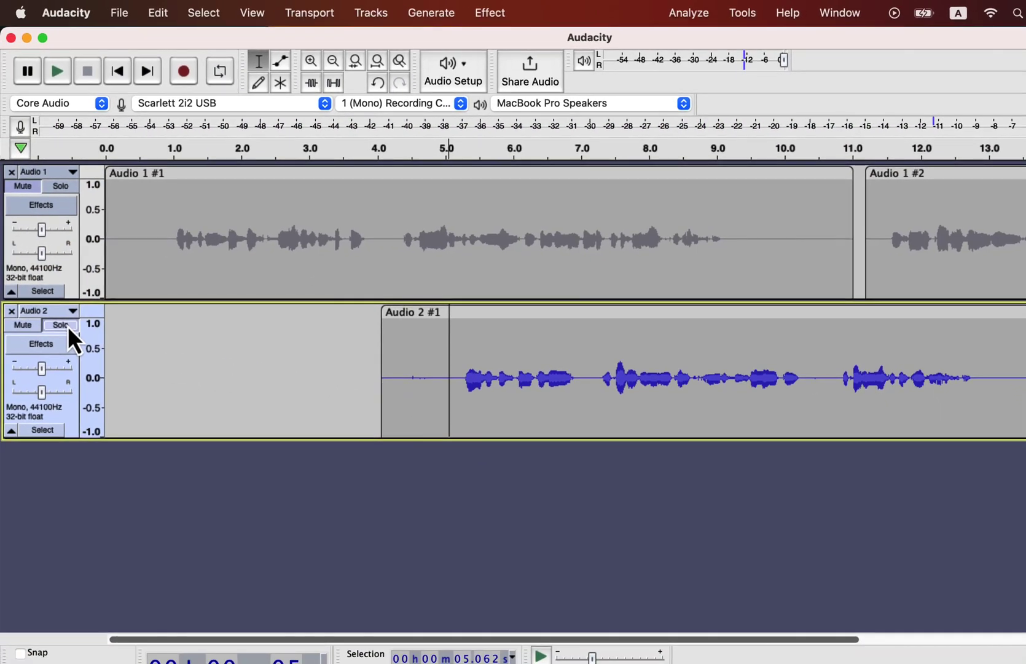
pyautogui.press('space')
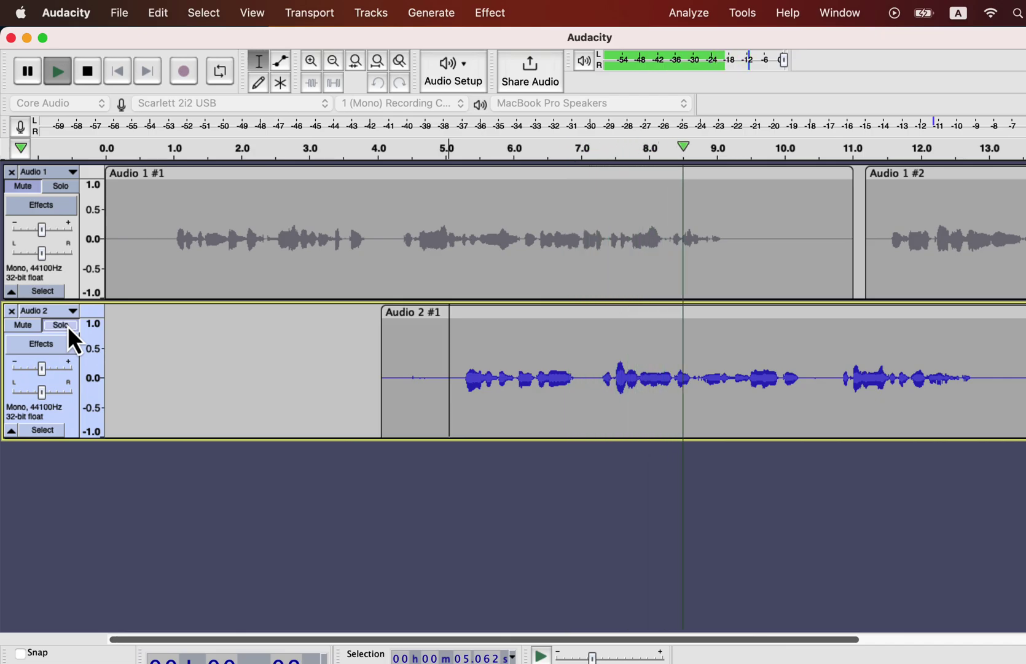
pyautogui.press('space')
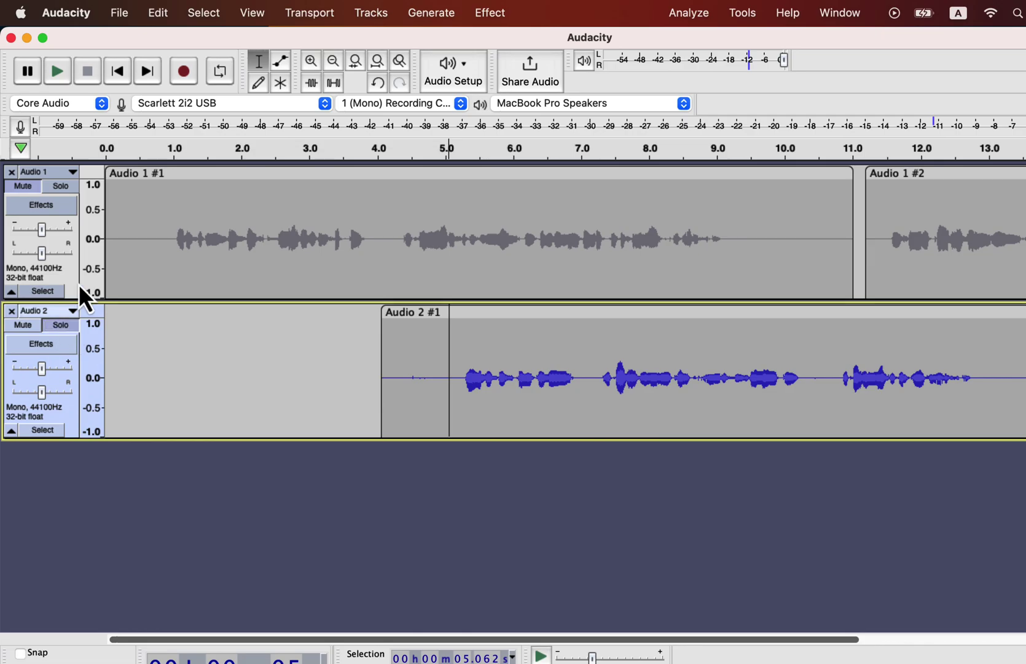
# Check the Overdub toggle in Transport Options, then switch over to Camtasia 2023
pyautogui.click(310, 13)
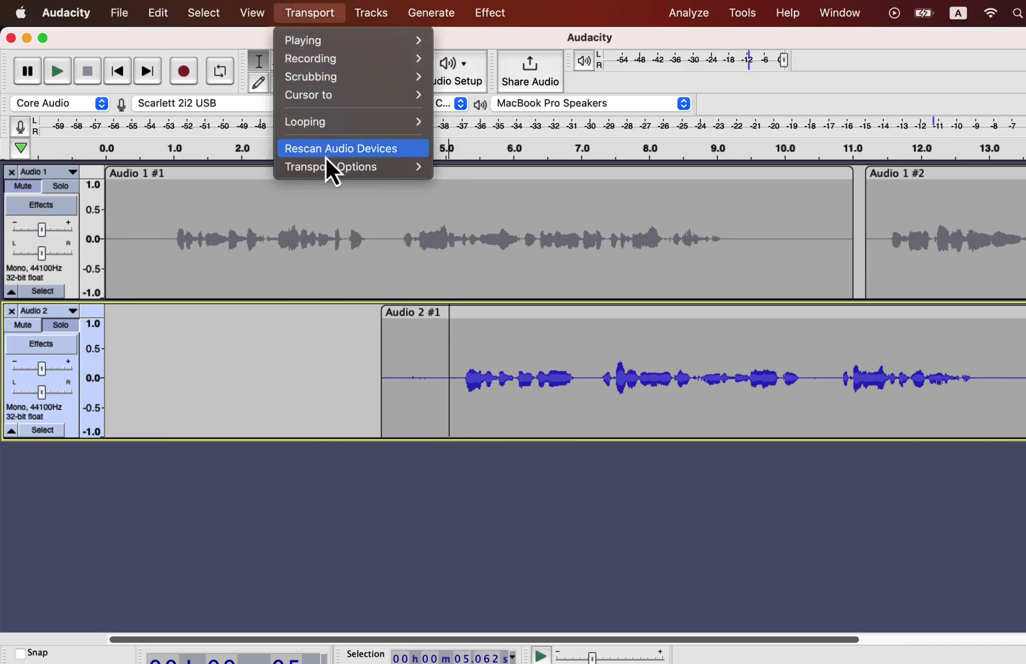
pyautogui.moveTo(326, 167)
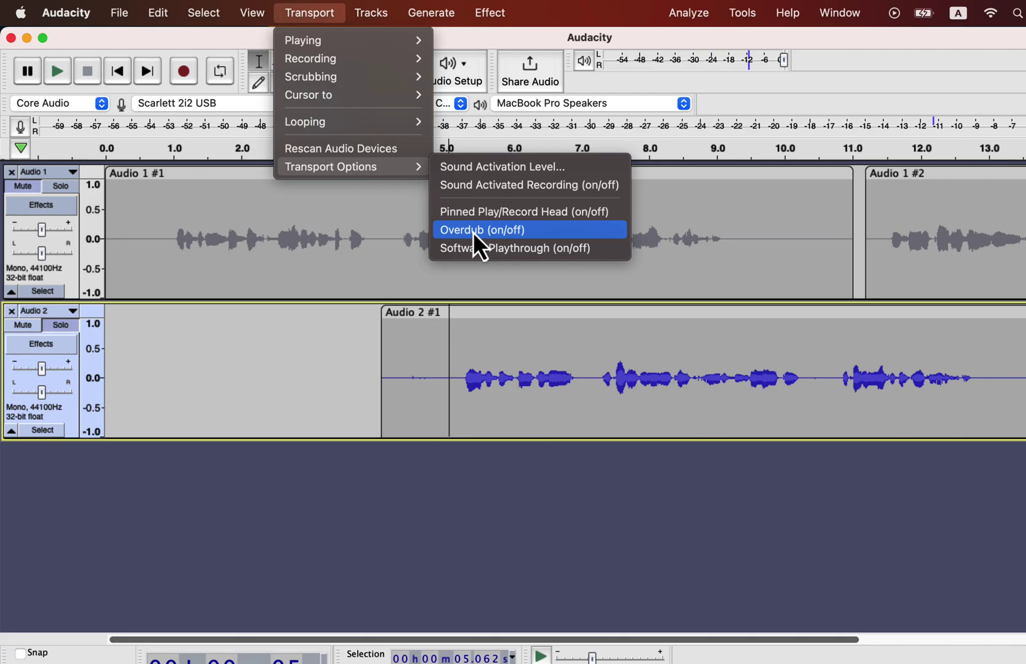
pyautogui.press('super+Tab')
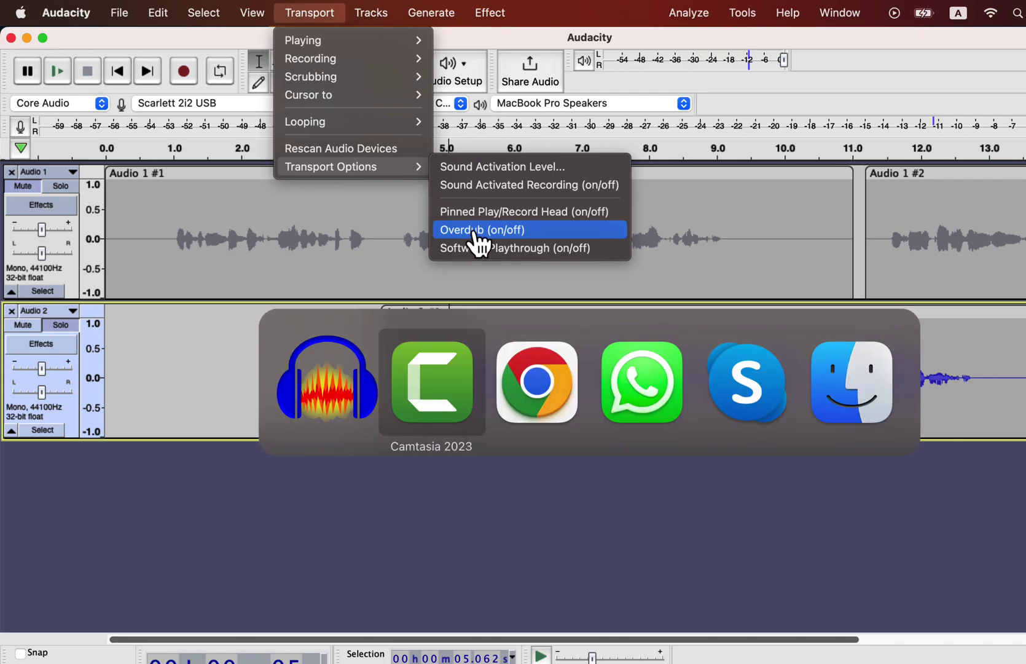